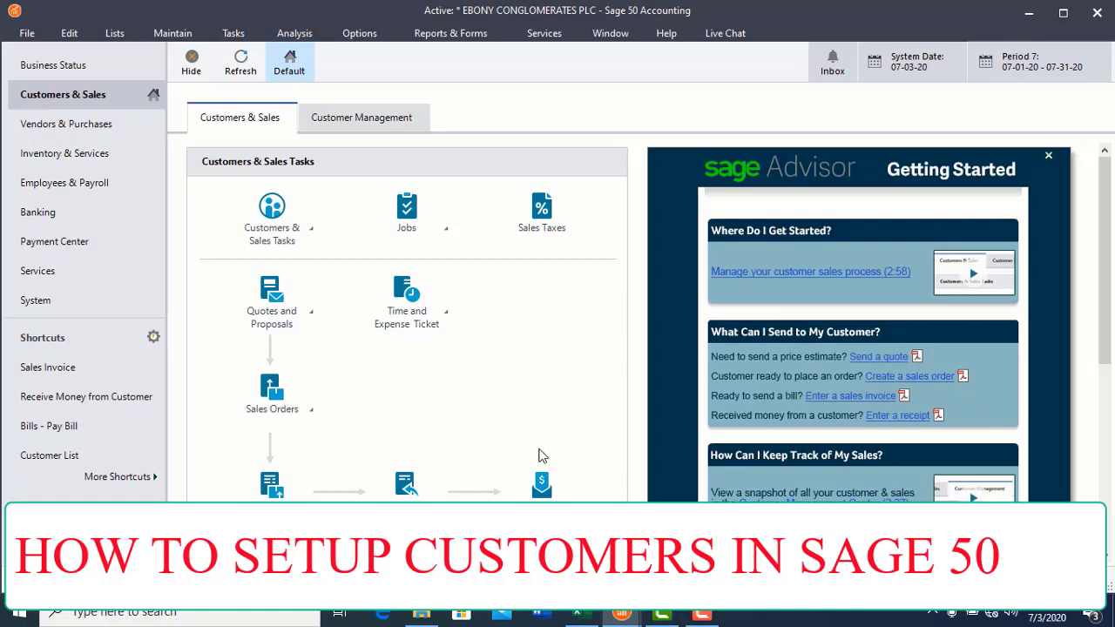
Step: In the case study workbook, scroll down to the NAMES OF CUSTOMERS list at B64
left_click(580, 616)
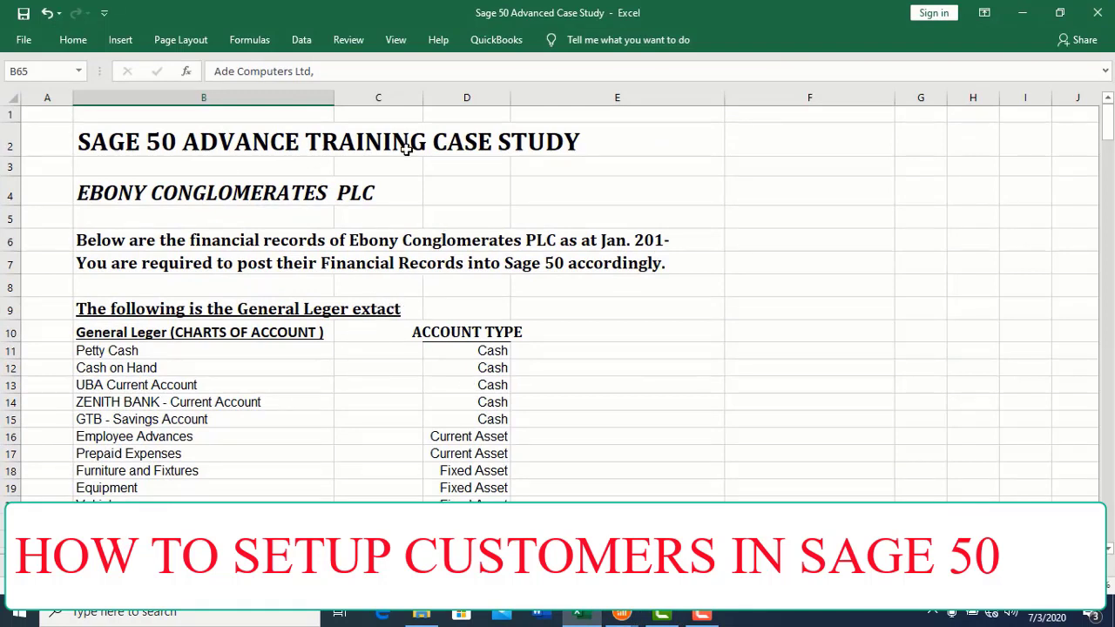
left_click(301, 194)
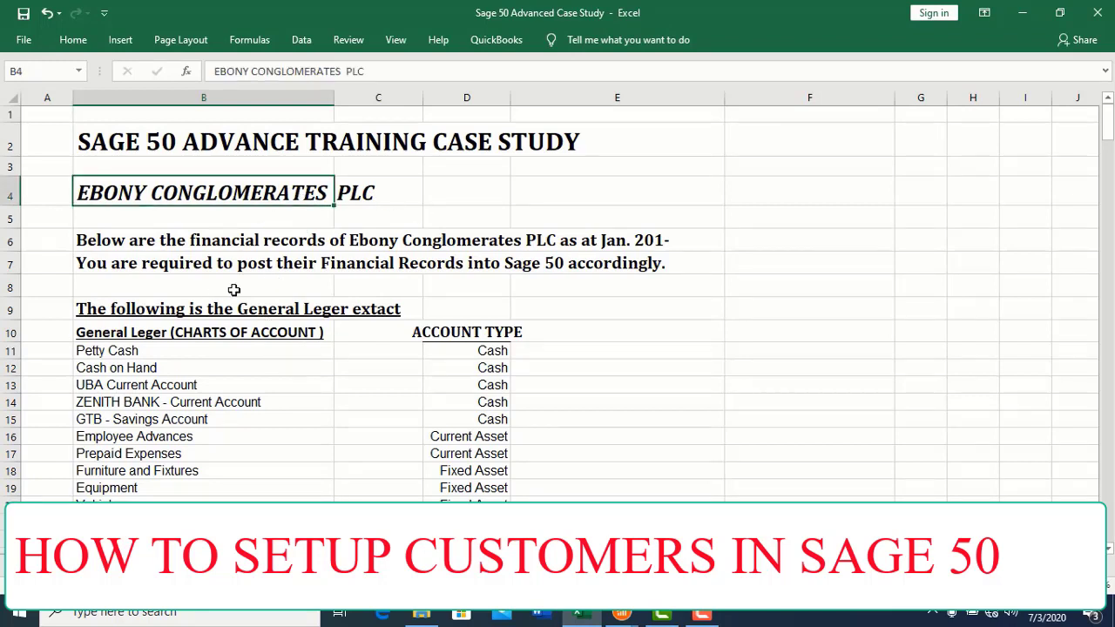
left_click(240, 333)
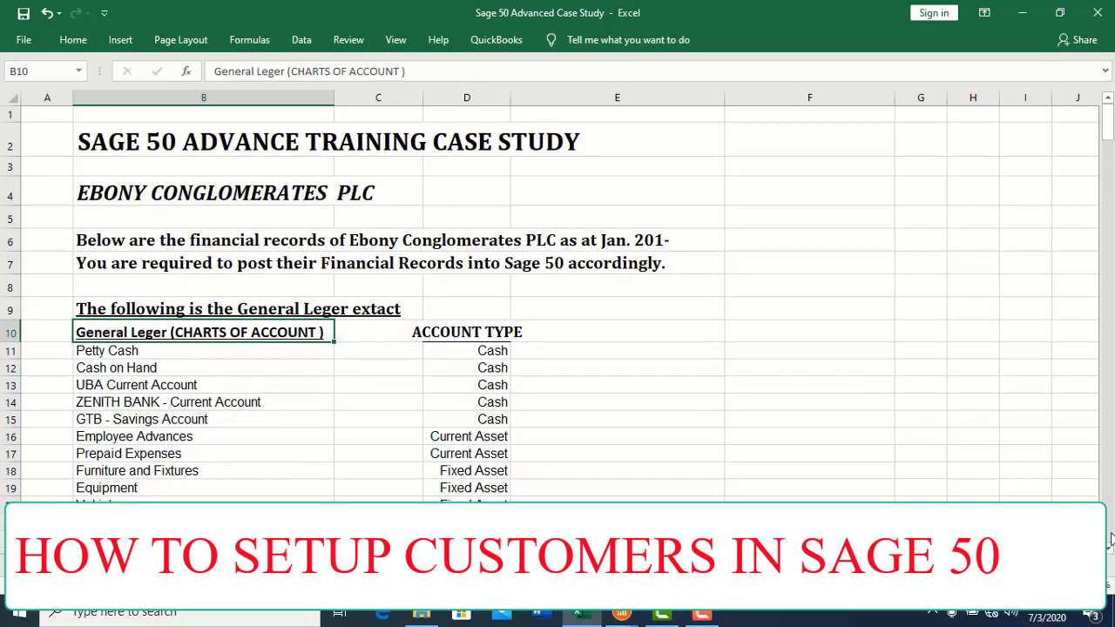
scroll(899, 388, "down", 16)
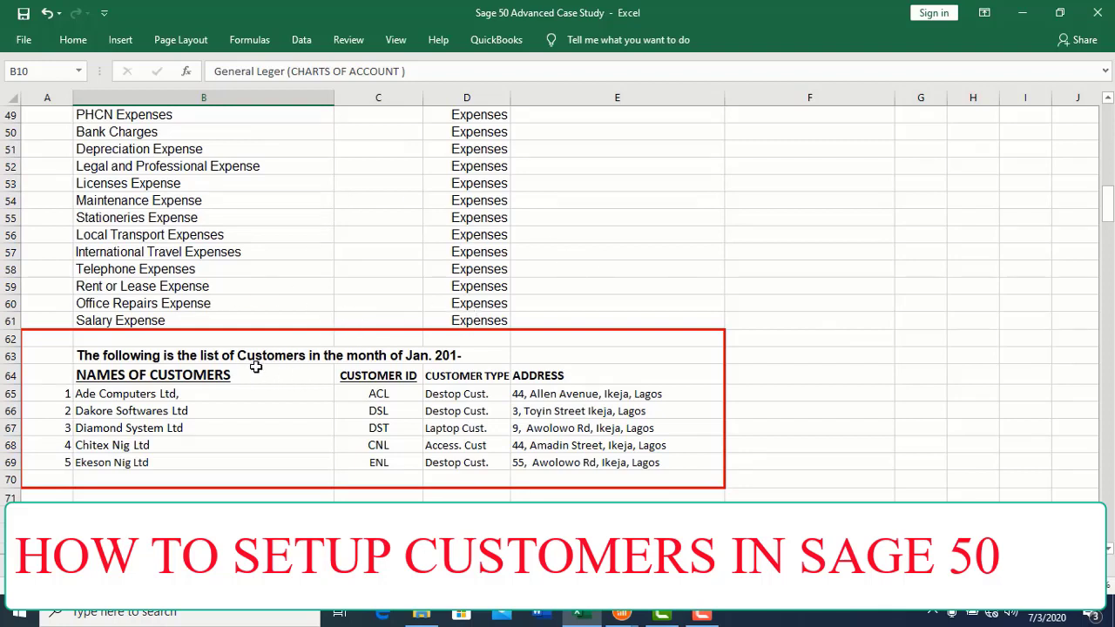
left_click(146, 375)
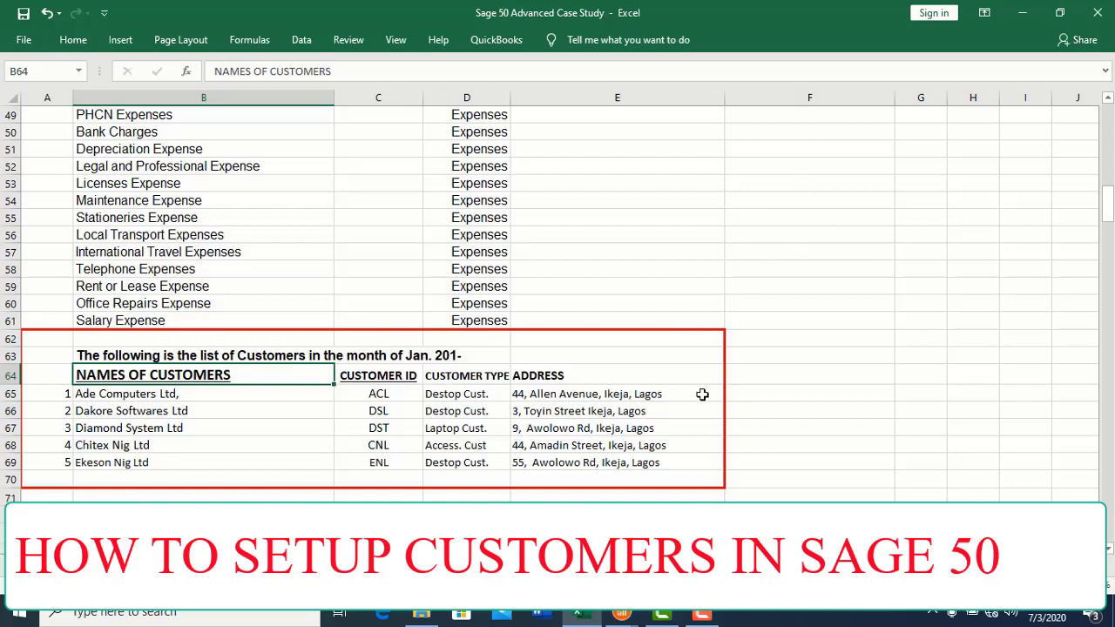
Step: Bring Sage 50 forward and open Maintain > Customers/Prospects
left_click(623, 621)
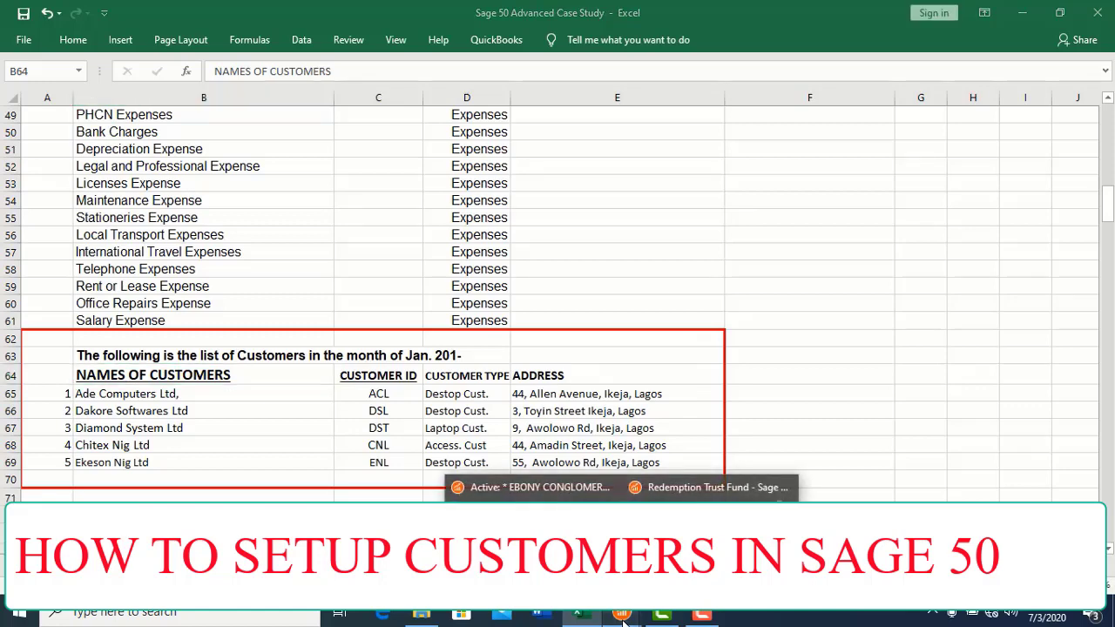
left_click(523, 487)
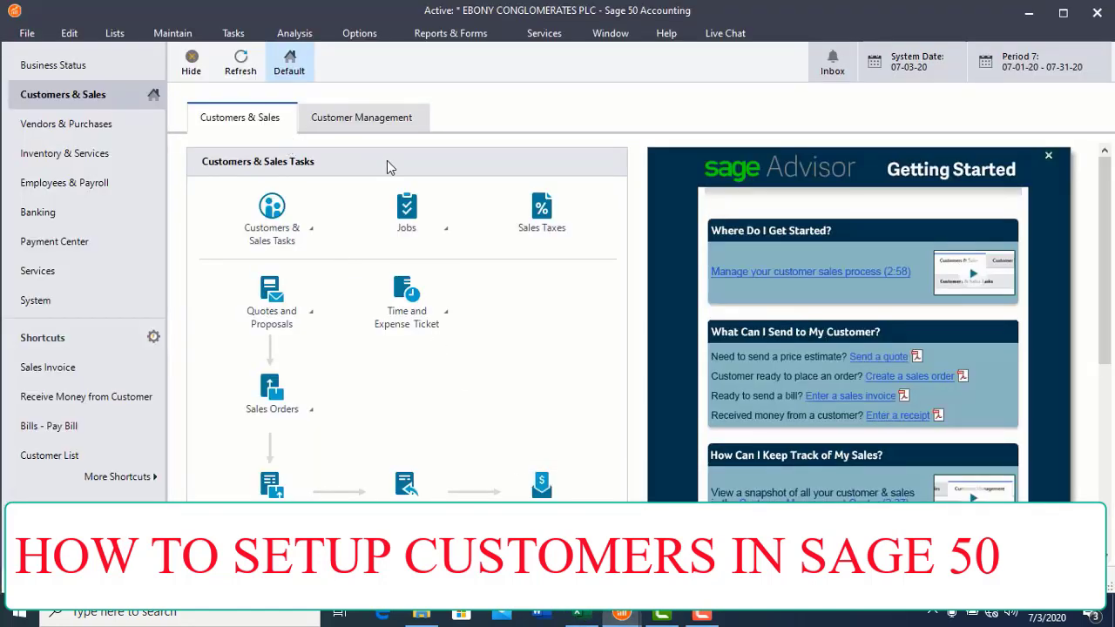
left_click(173, 37)
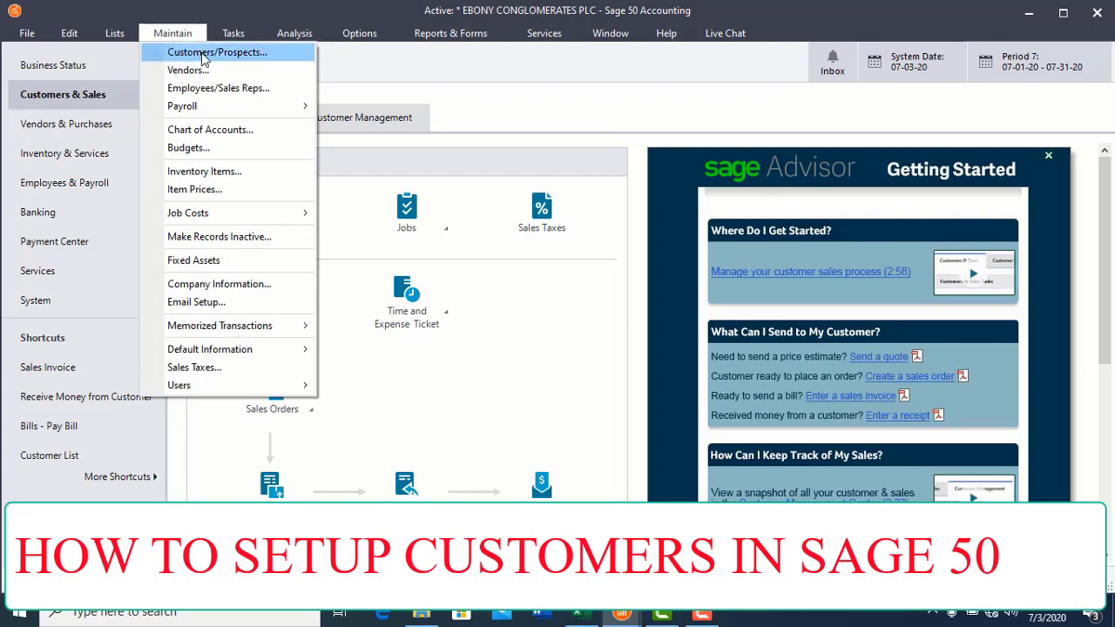
left_click(203, 56)
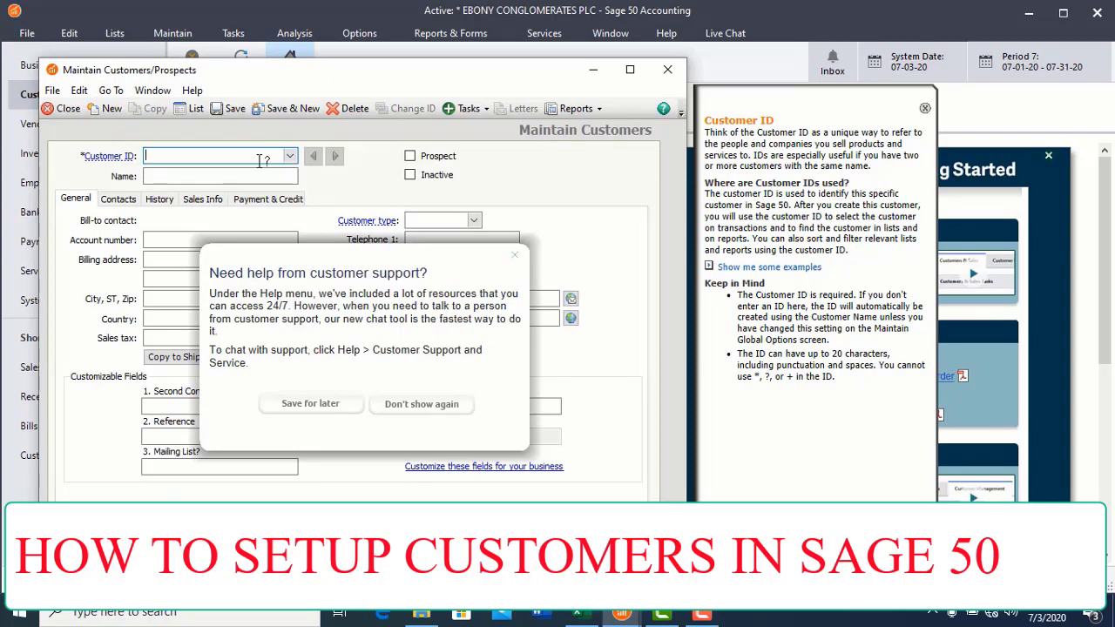
Step: Dismiss the customer support popup over the blank customer record
left_click(197, 176)
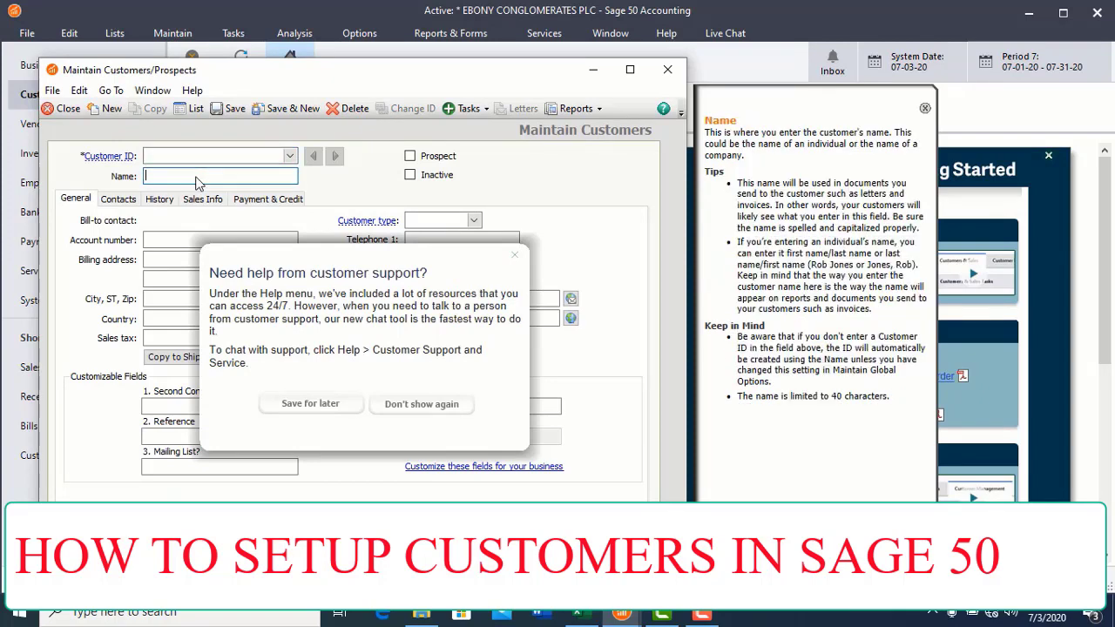
left_click(515, 255)
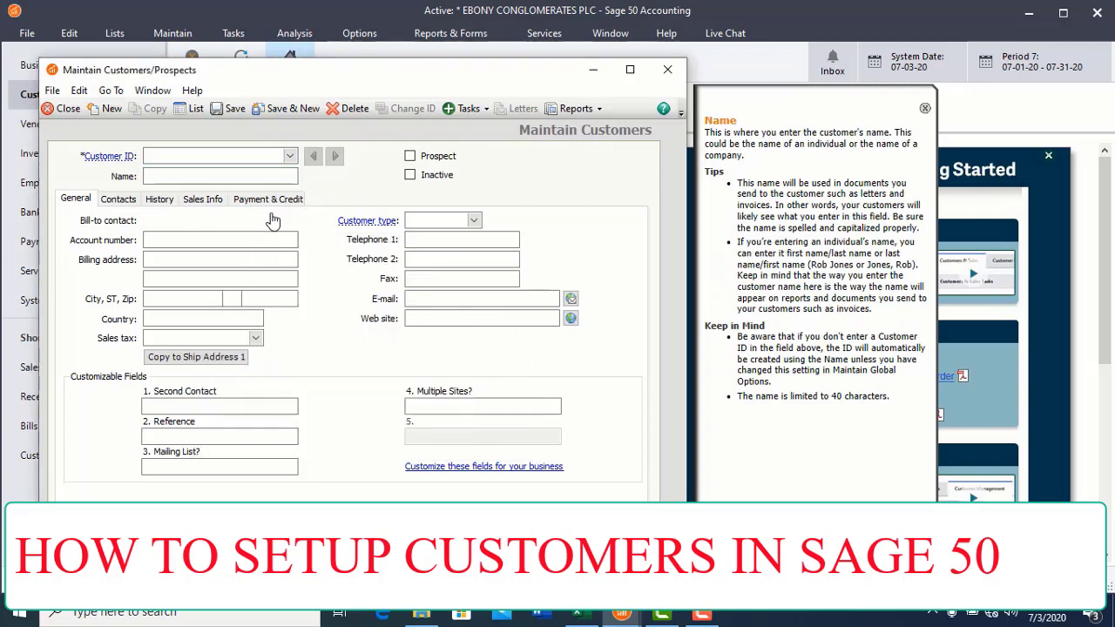
left_click(213, 259)
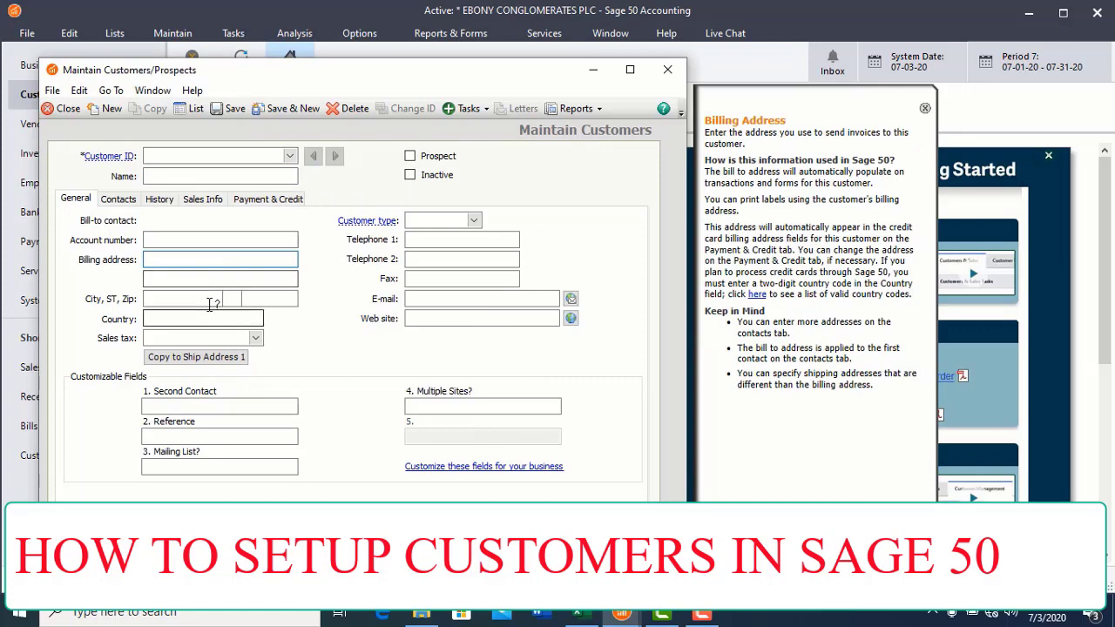
Step: Read Ade Computers Ltd's ID ACL, customer type and address in row 65, undoing a stray edit
left_click(595, 616)
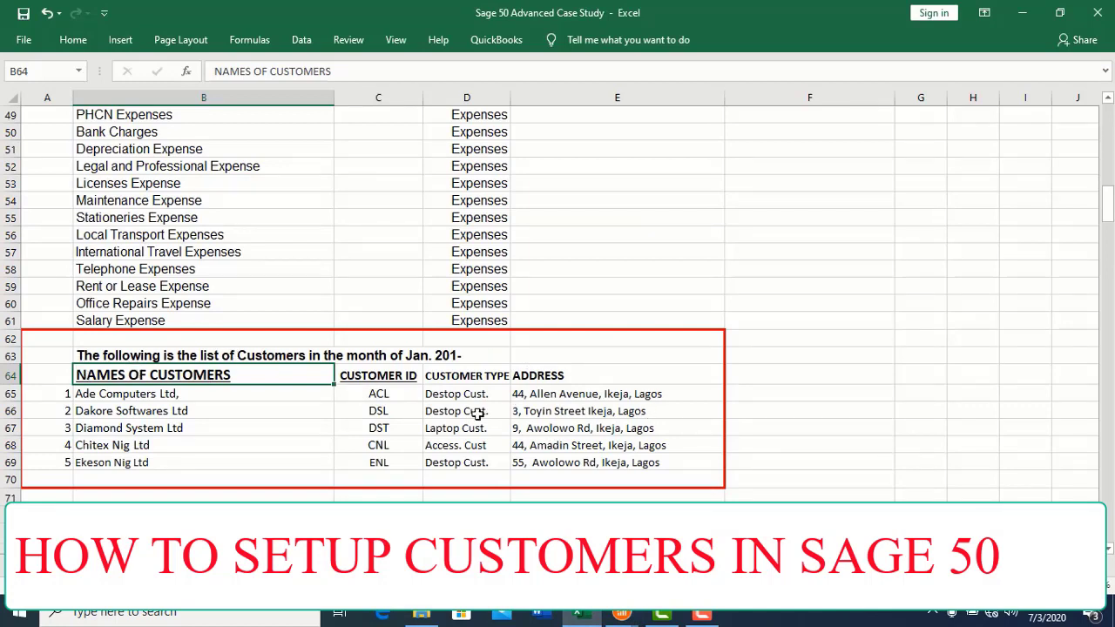
left_click(131, 396)
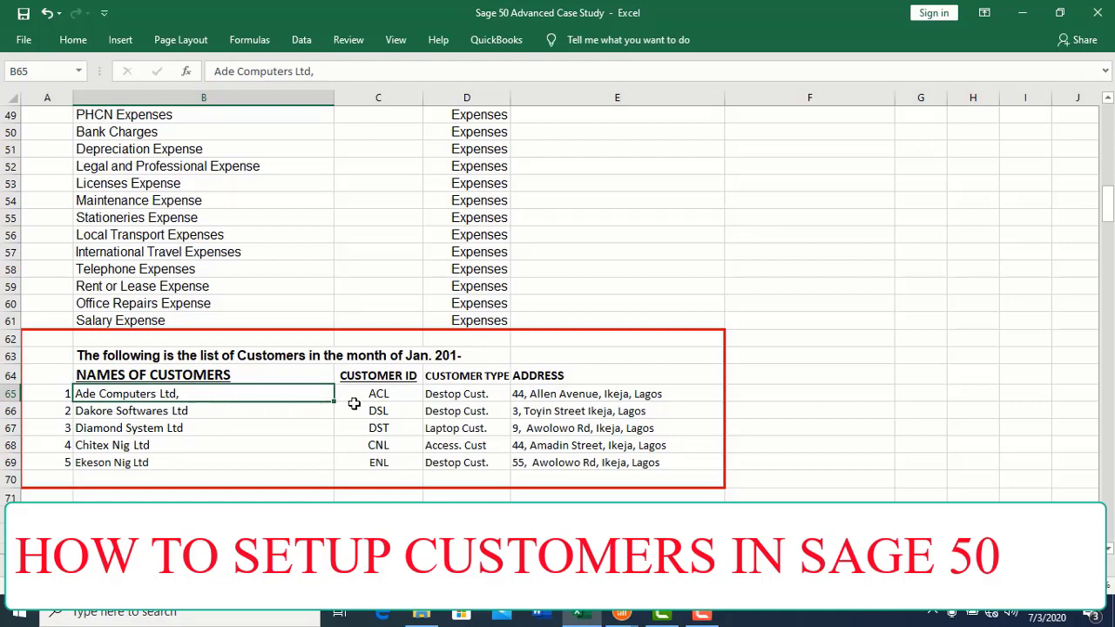
left_click(394, 397)
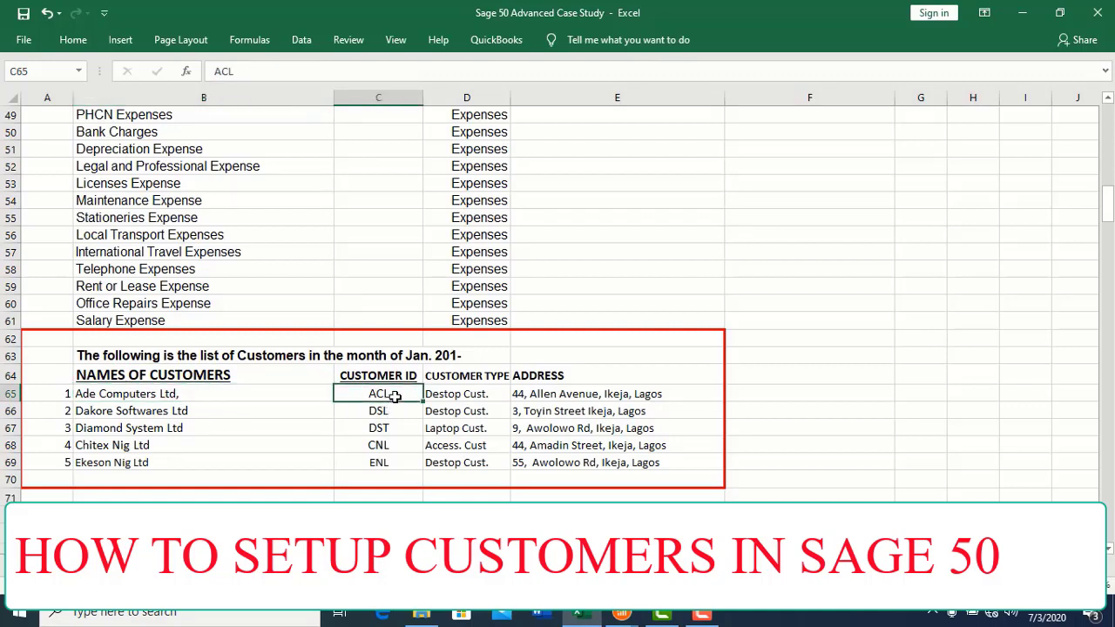
type("C")
key("ctrl+z")
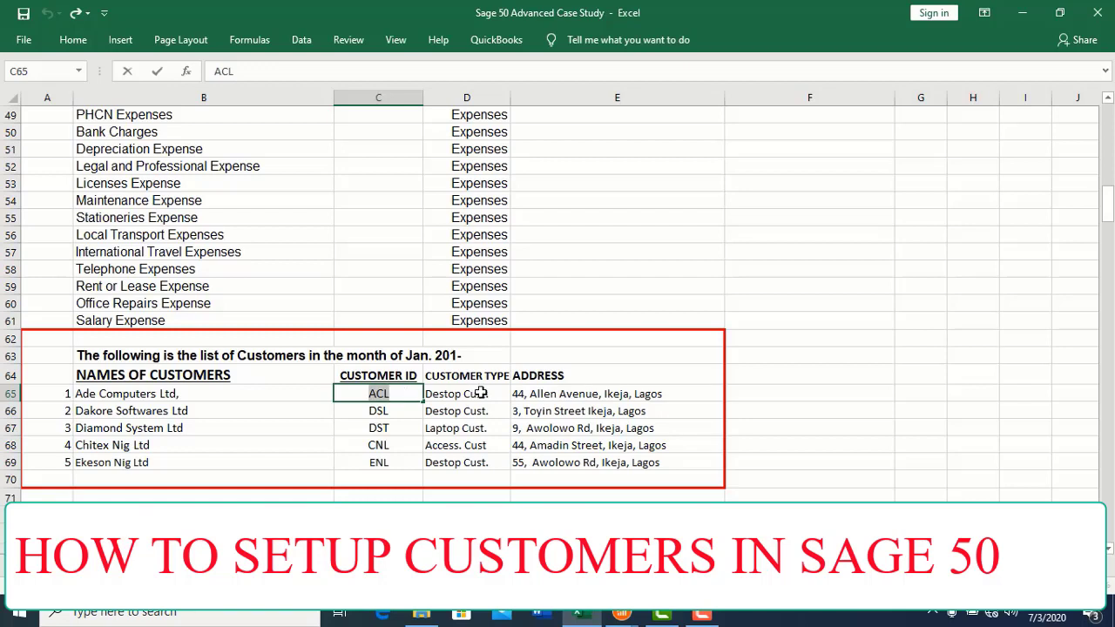
left_click(481, 393)
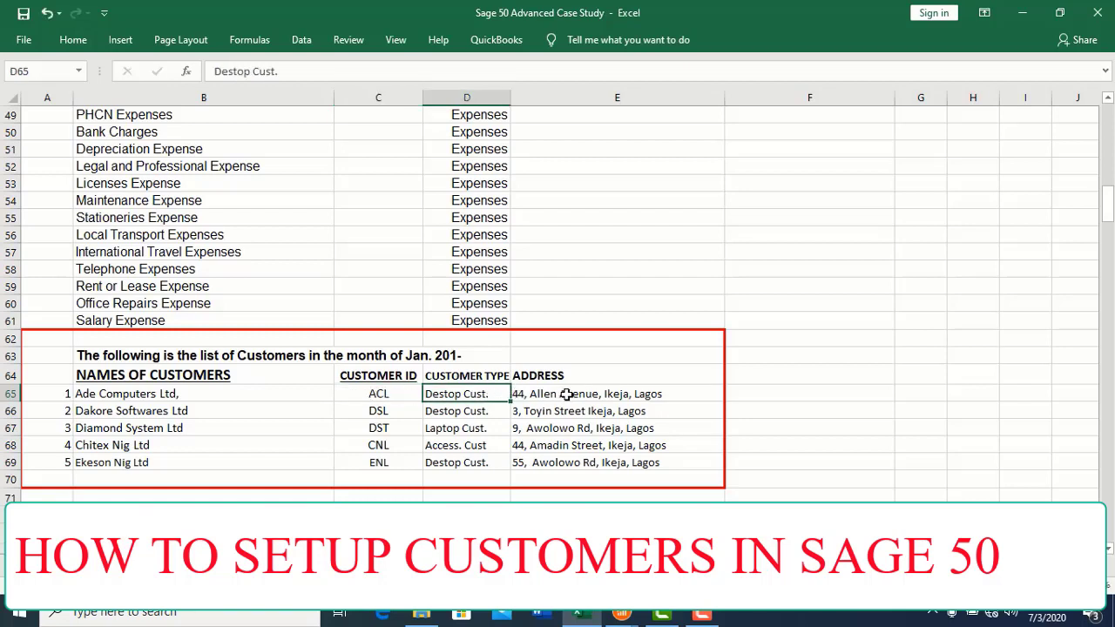
left_click(567, 395)
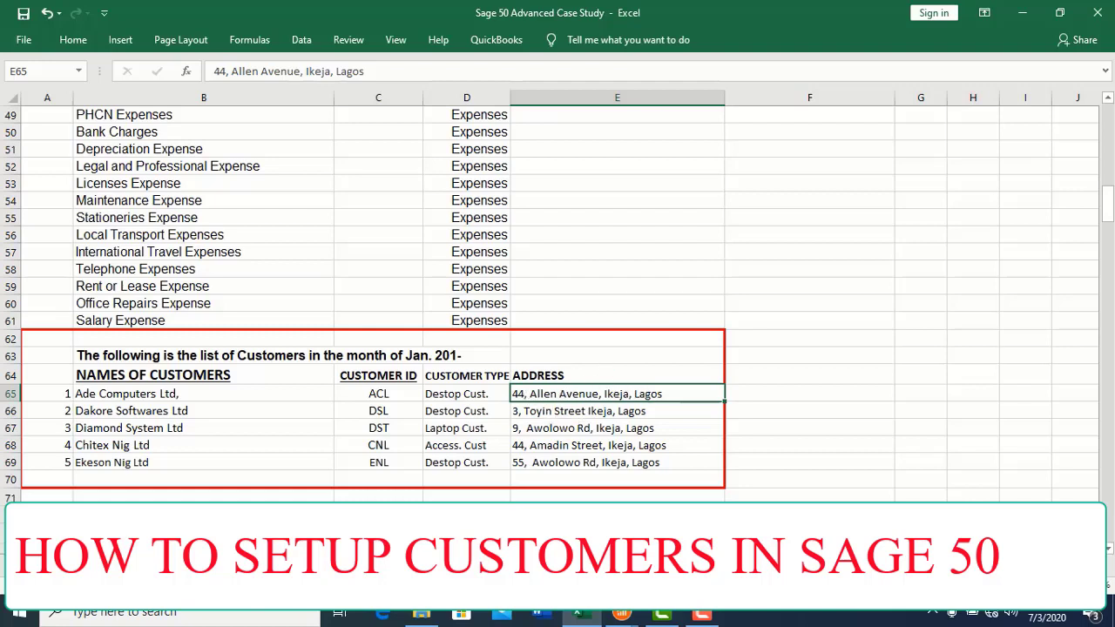
mouse_move(594, 616)
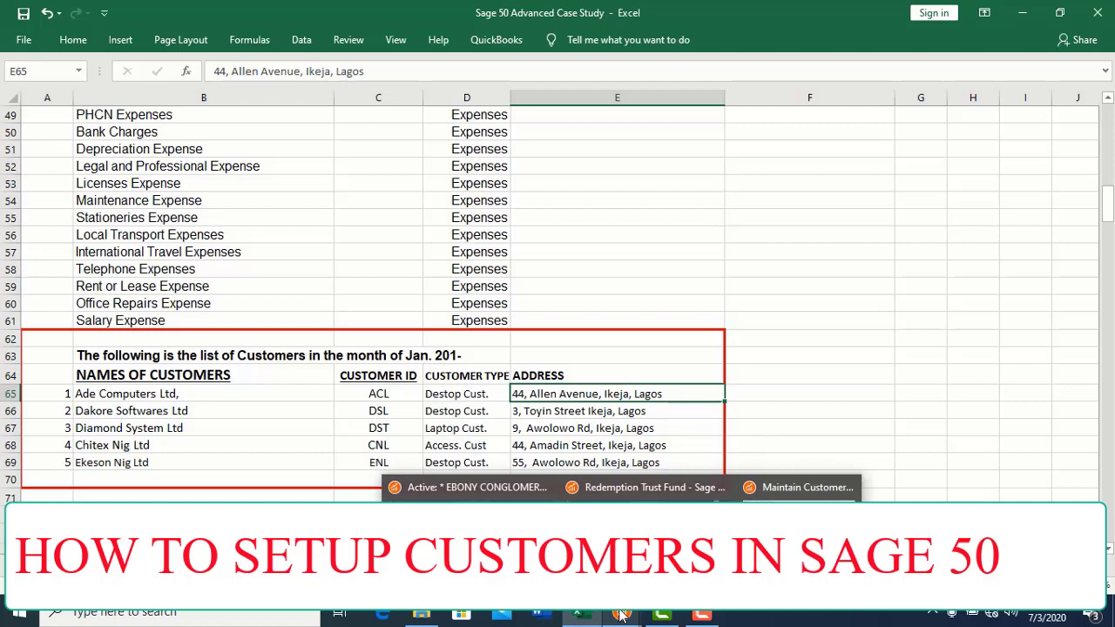
Step: Enter Customer ID ACL in the new Sage customer record
left_click(470, 487)
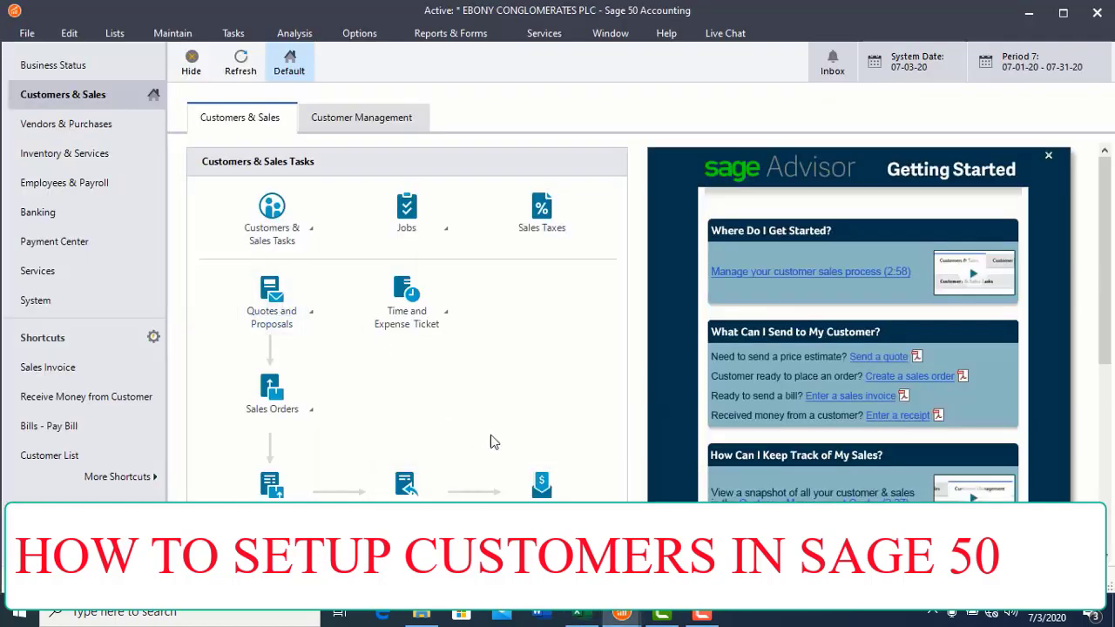
mouse_move(621, 616)
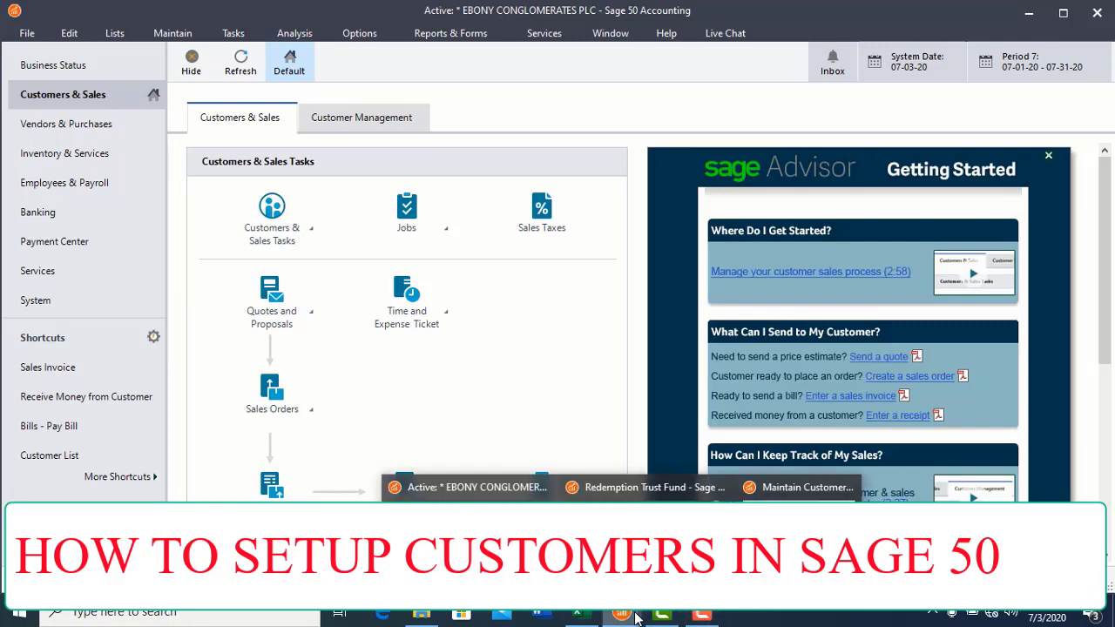
left_click(801, 487)
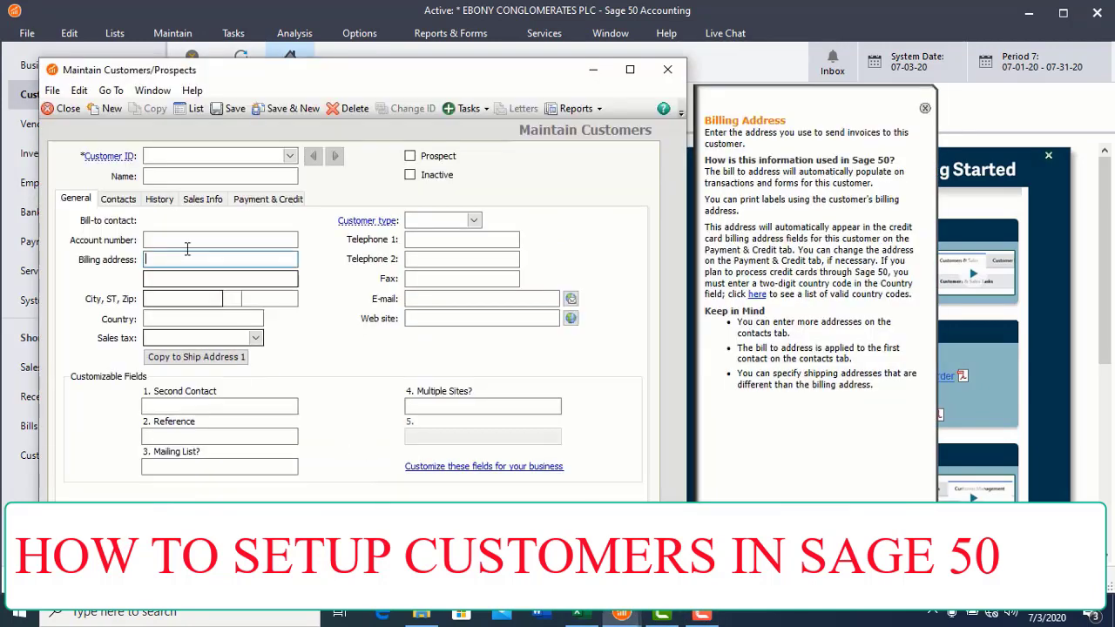
left_click(183, 156)
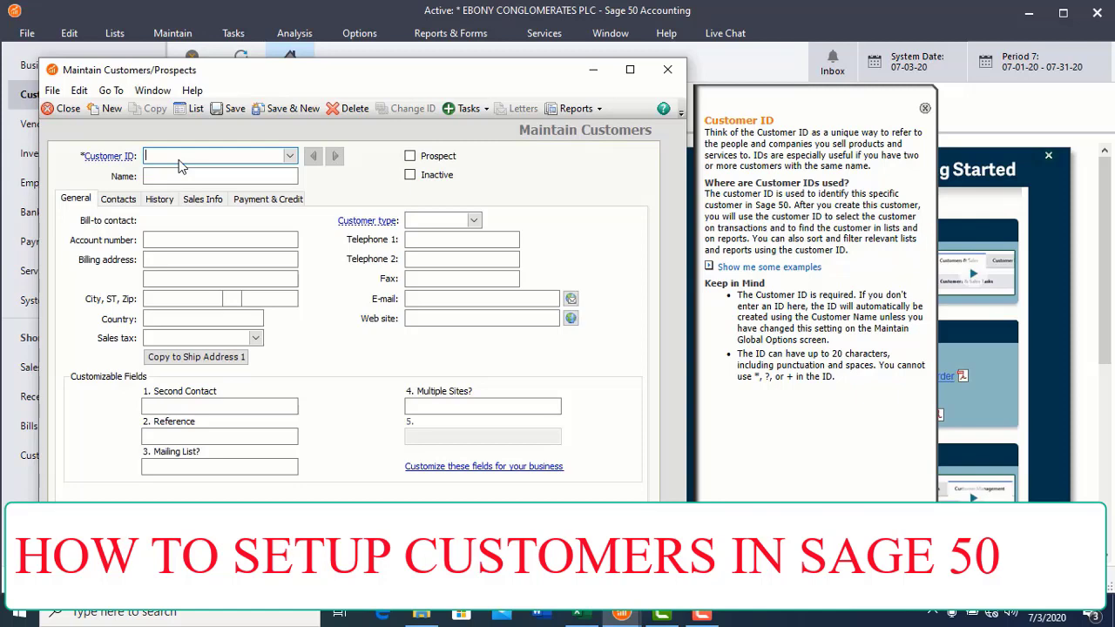
type("ACL")
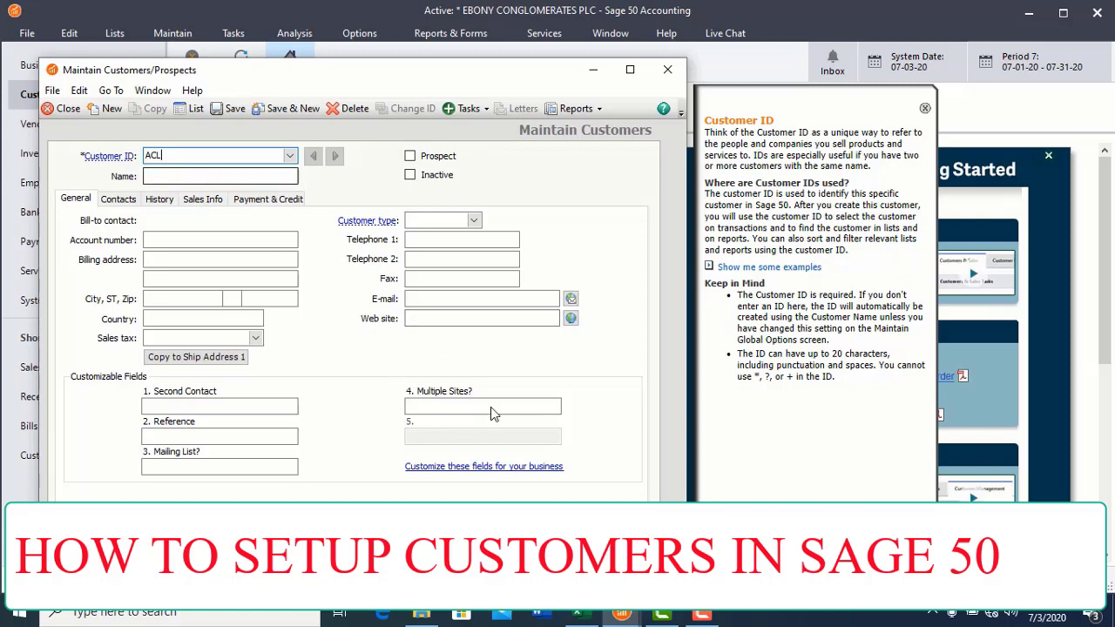
key("alt+Tab")
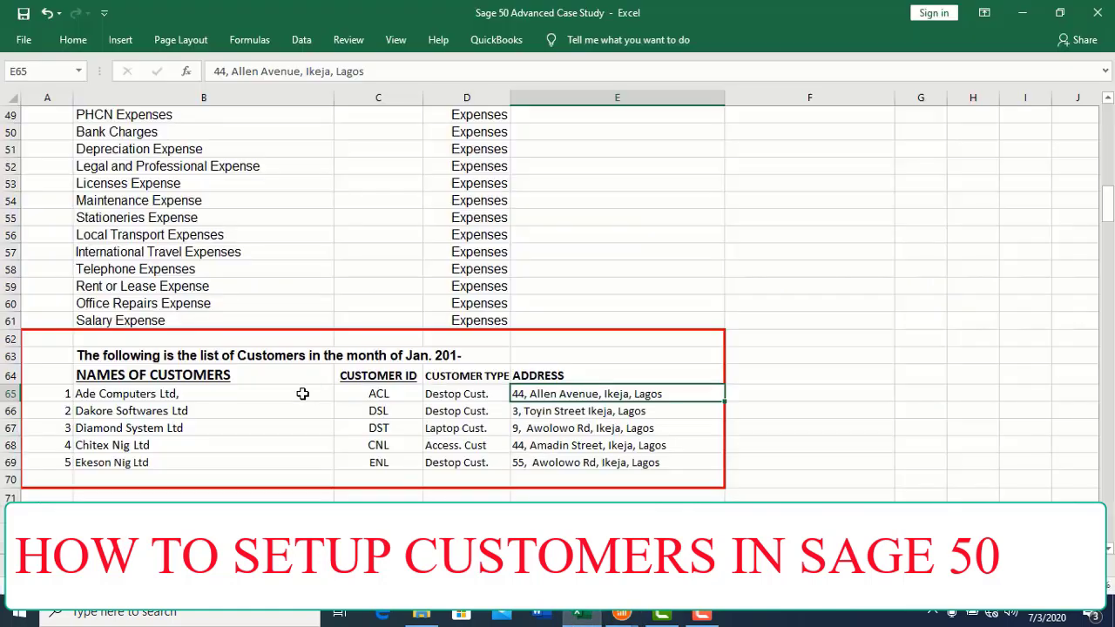
Step: Copy Ade Computers Ltd from B65 into Sage's Name field, removing the trailing comma
left_click(223, 396)
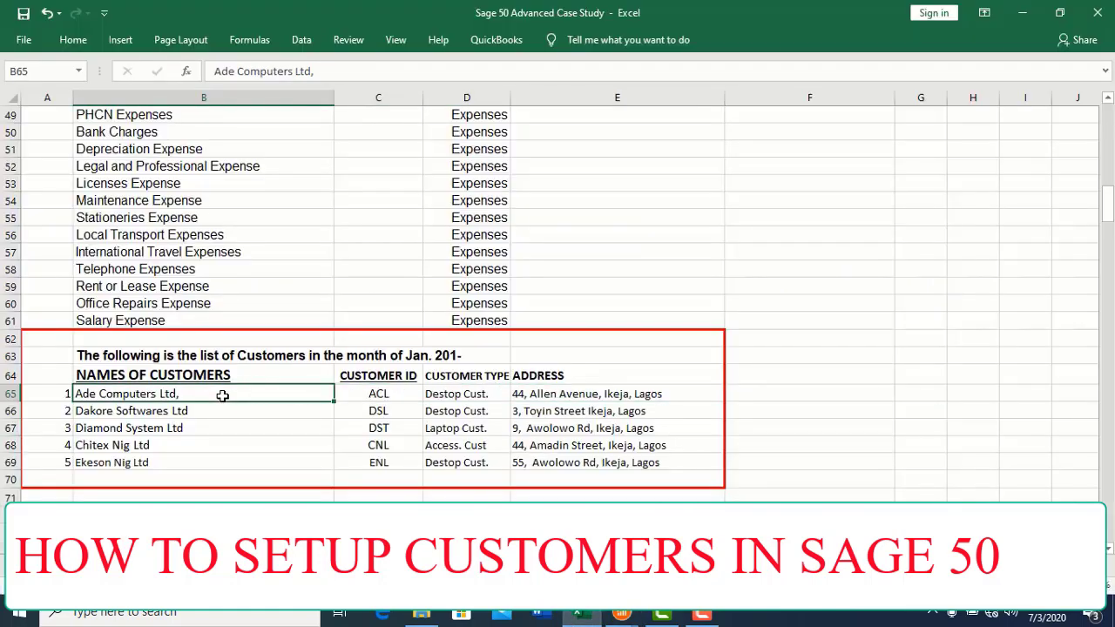
key("ctrl+c")
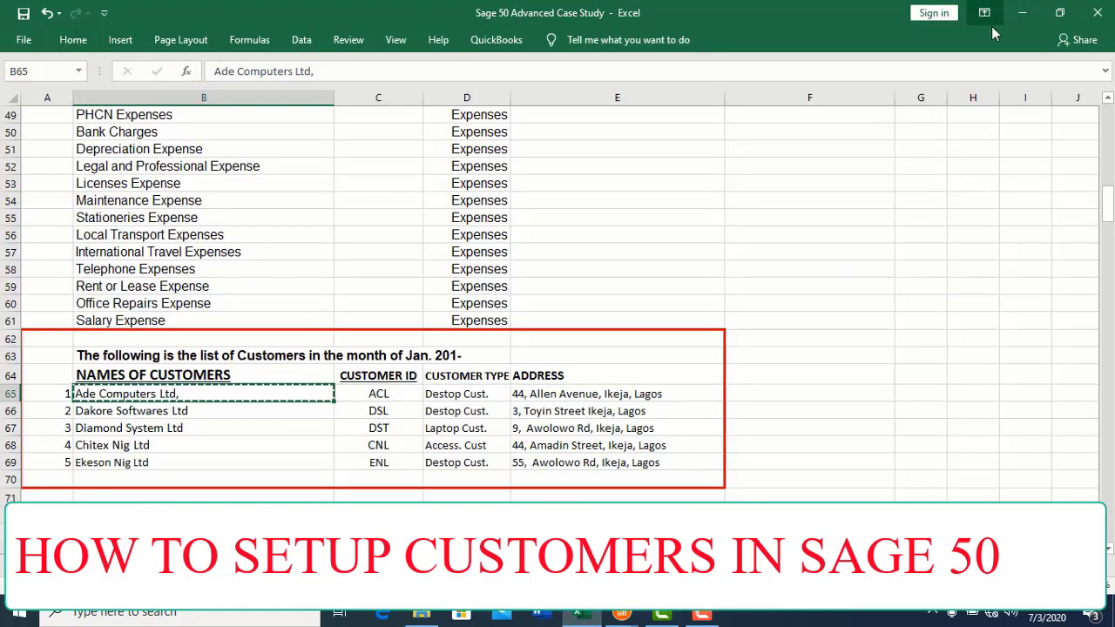
left_click(1023, 13)
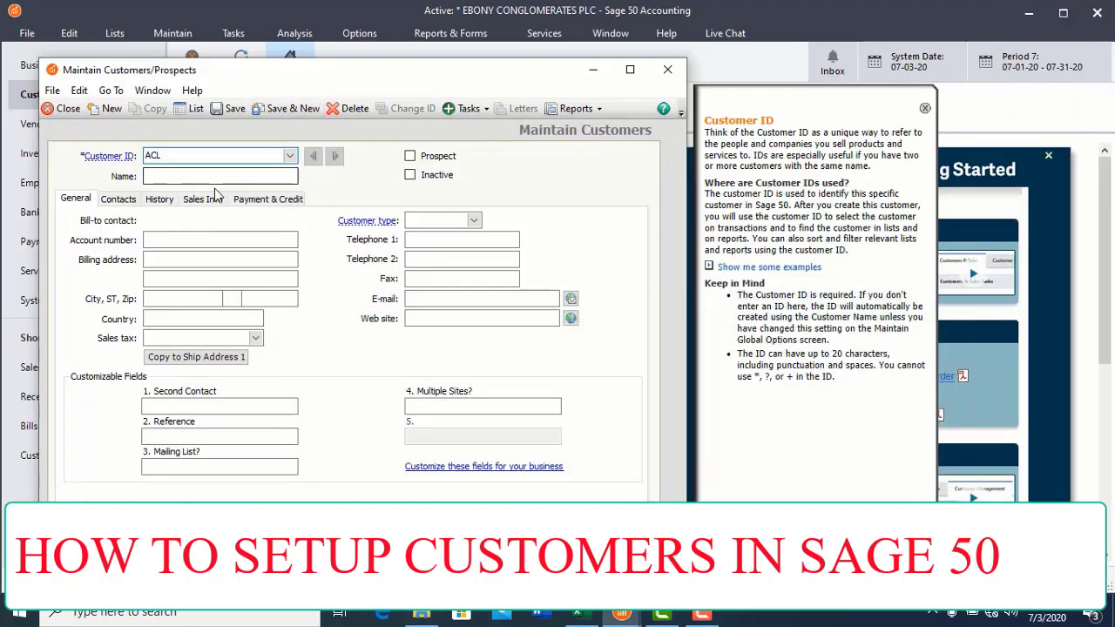
left_click(217, 177)
key("ctrl+v")
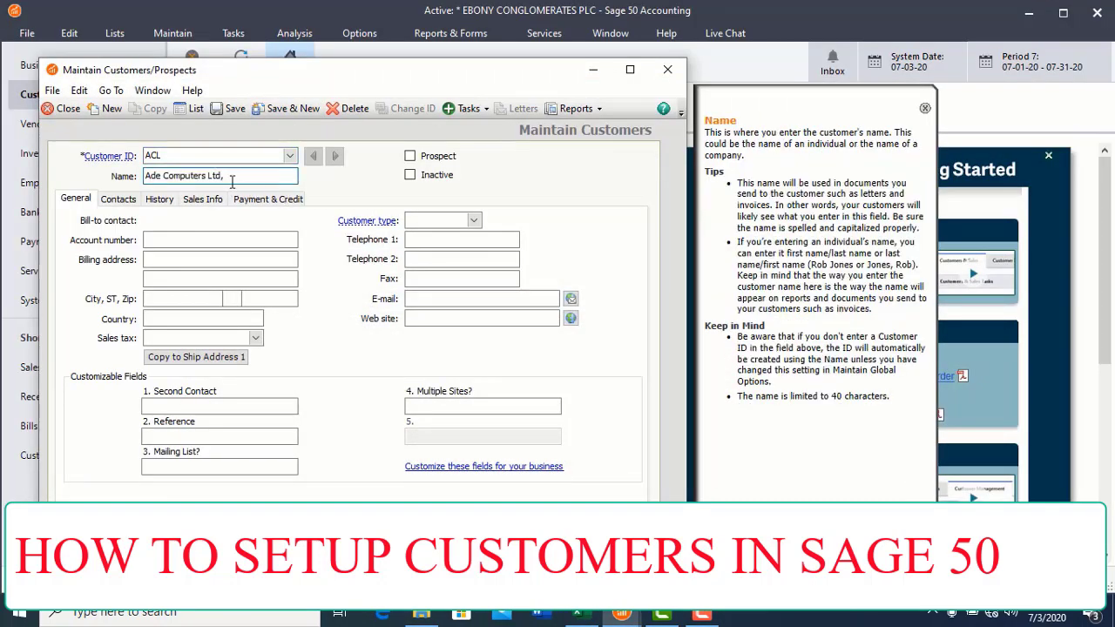
key("BackSpace")
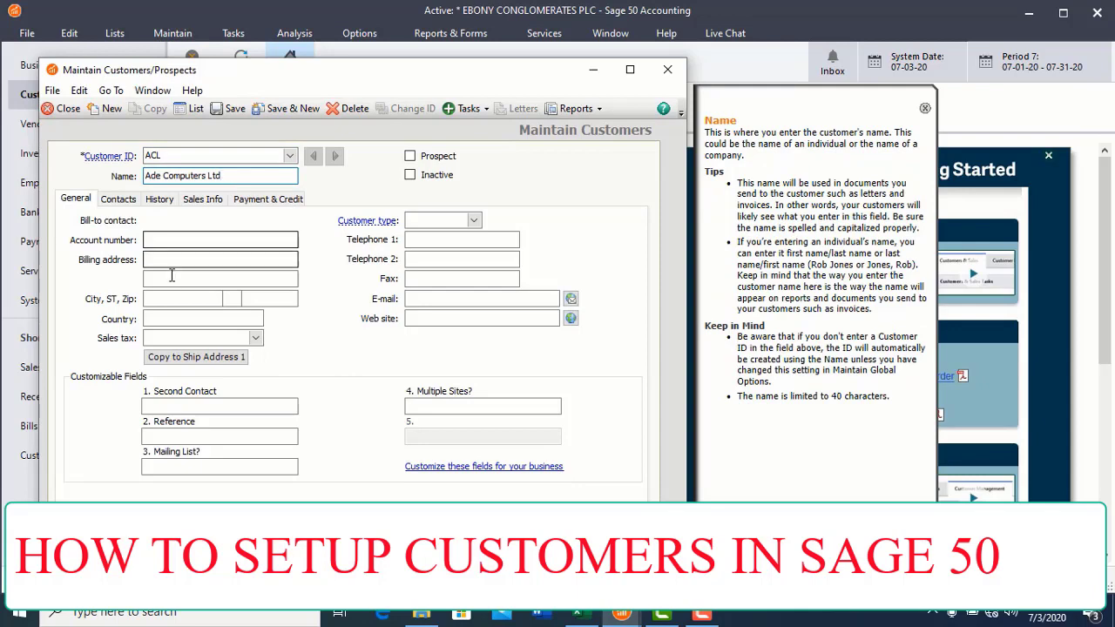
left_click(186, 261)
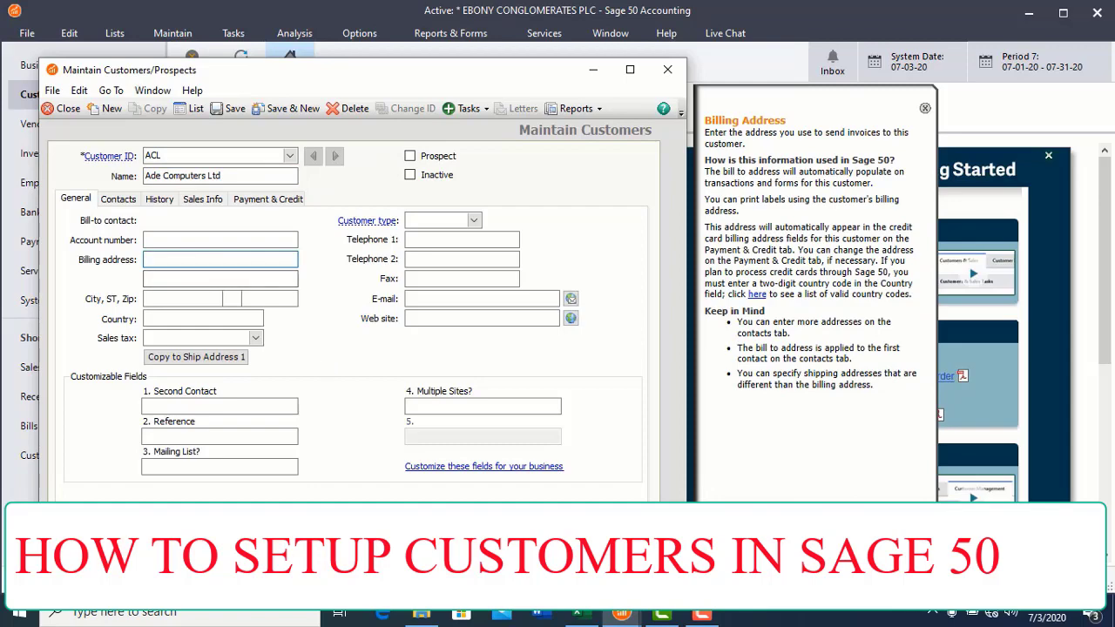
left_click(580, 615)
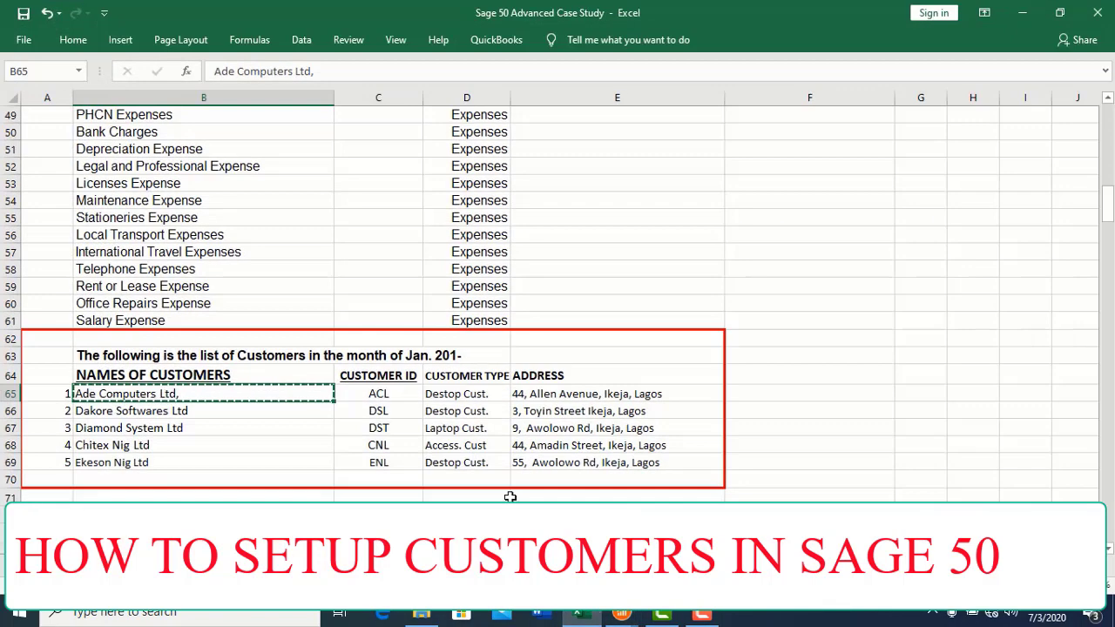
left_click(571, 394)
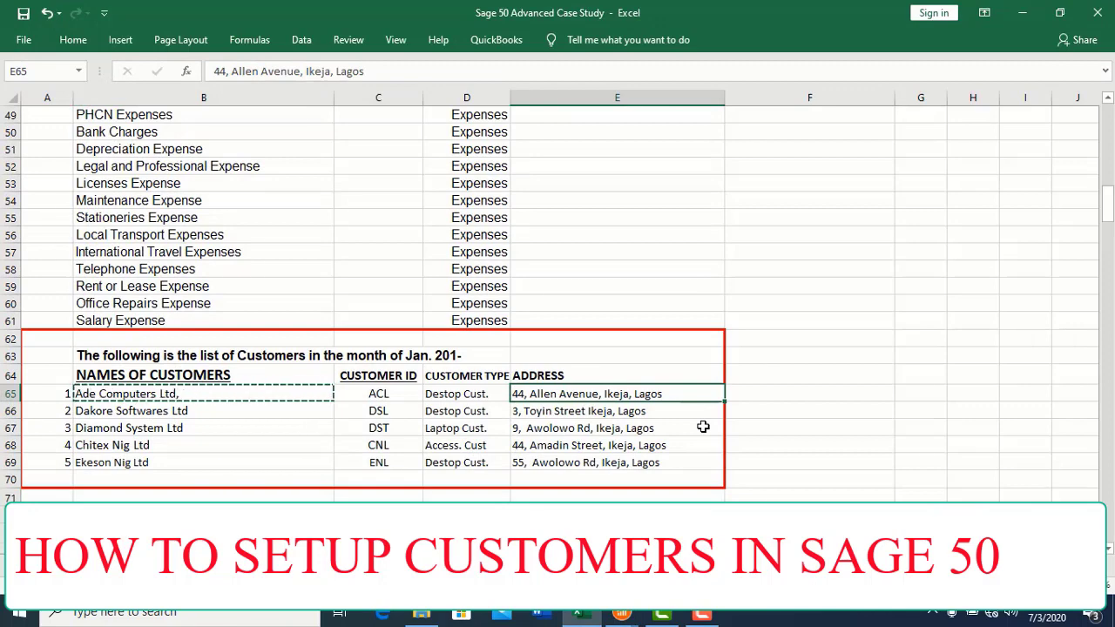
key("ctrl+c")
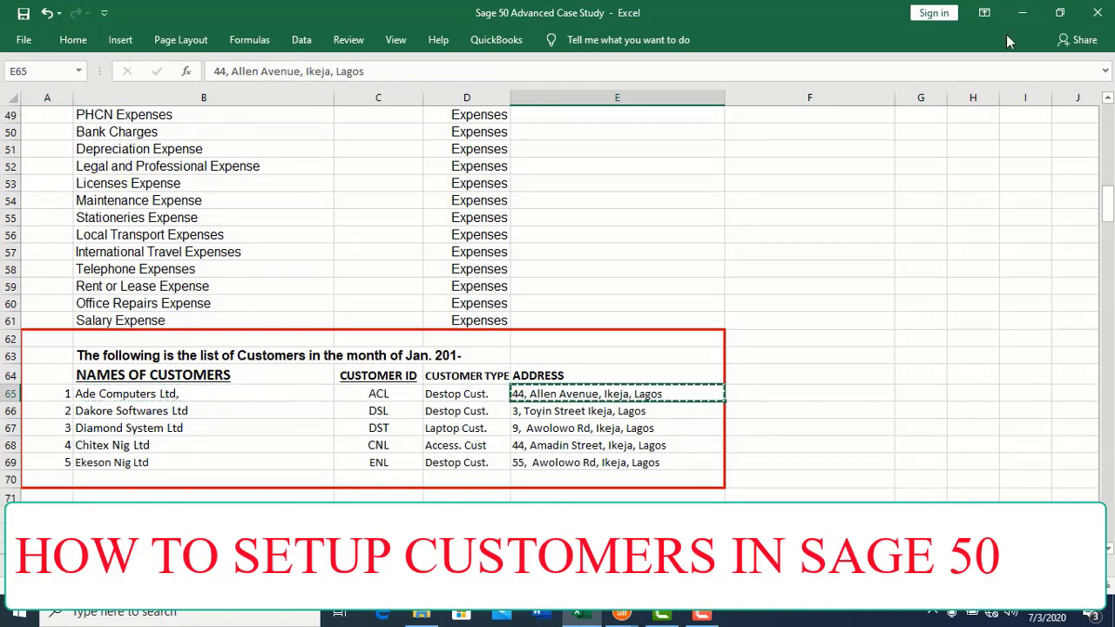
left_click(1025, 13)
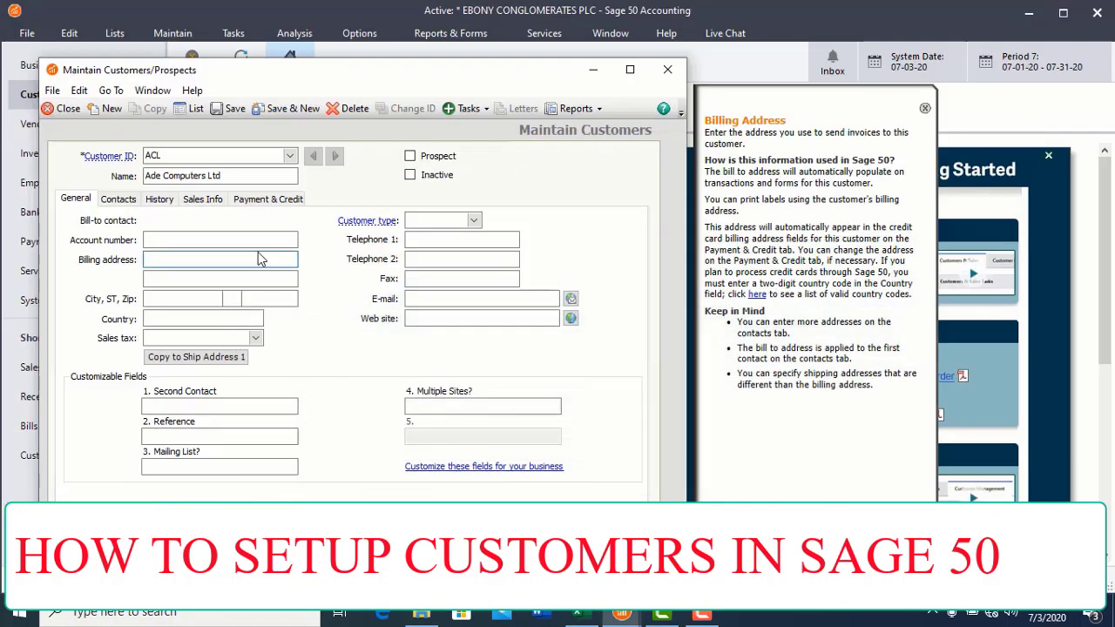
key("ctrl+v")
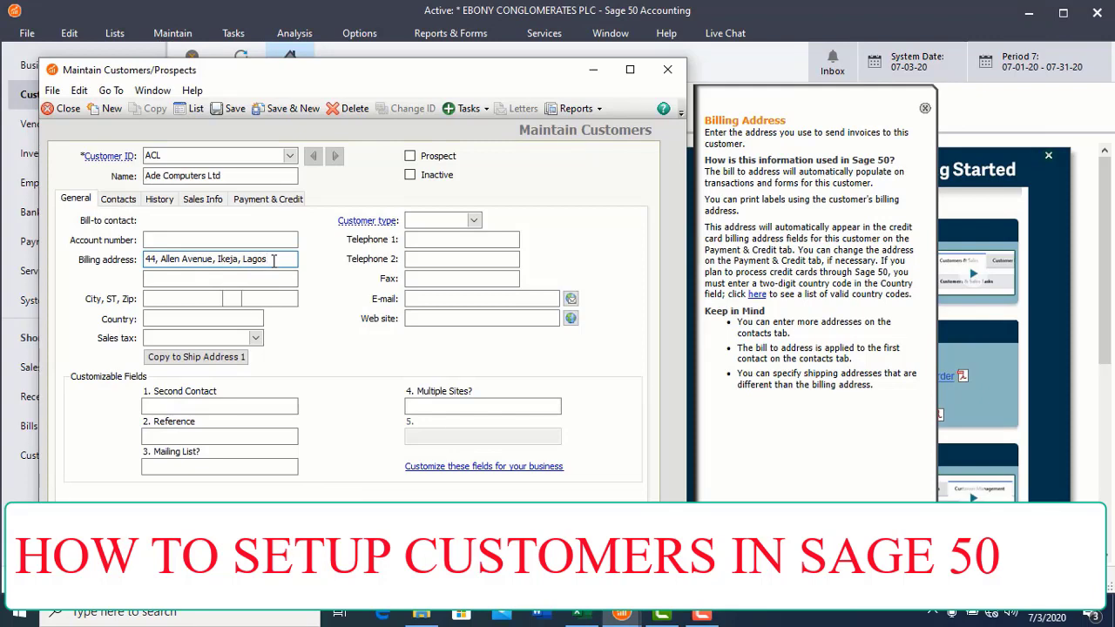
key("shift+Left")
key("shift+Left")
key("shift+Left")
key("shift+Left")
key("shift+Left")
key("shift+Left")
key("shift+Left")
key("shift+Left")
key("shift+Left")
key("shift+Left")
key("shift+Left")
key("ctrl+x")
left_click(235, 276)
key("ctrl+v")
key("BackSpace")
key("BackSpace")
key("BackSpace")
key("BackSpace")
key("BackSpace")
key("BackSpace")
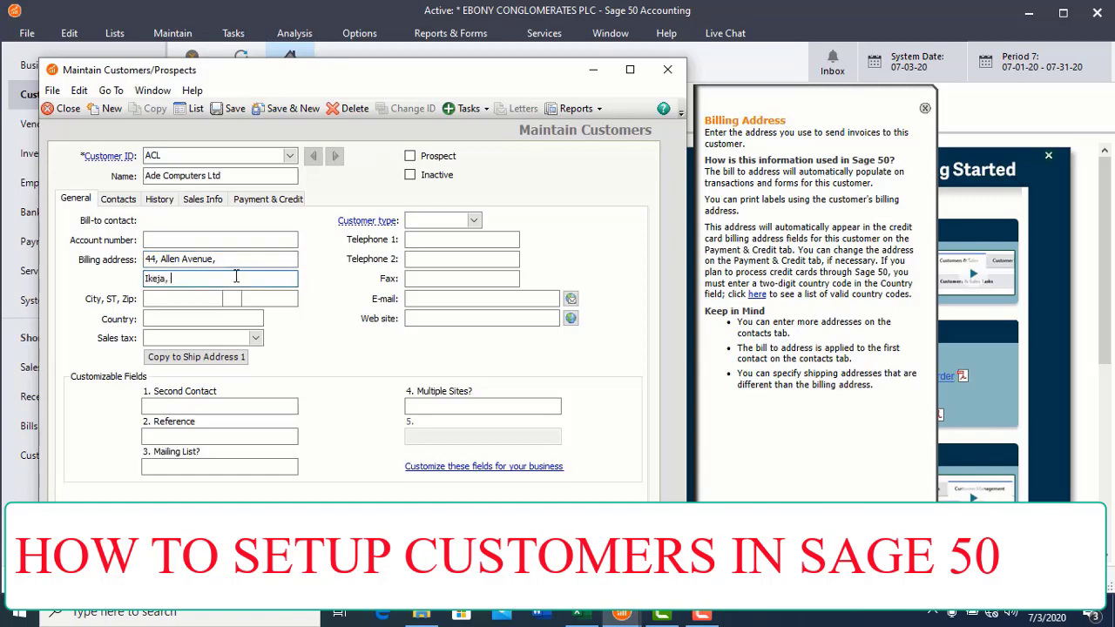
Step: Set the city to LAGOS and the country to NIGERIA
left_click(218, 297)
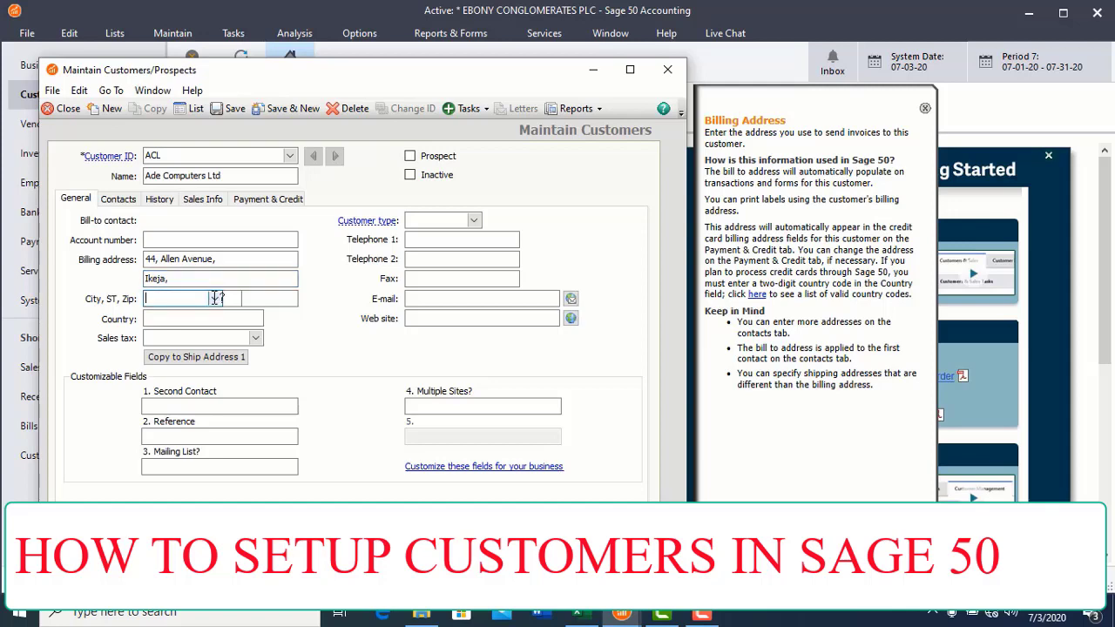
type("LAGOS")
key("Tab")
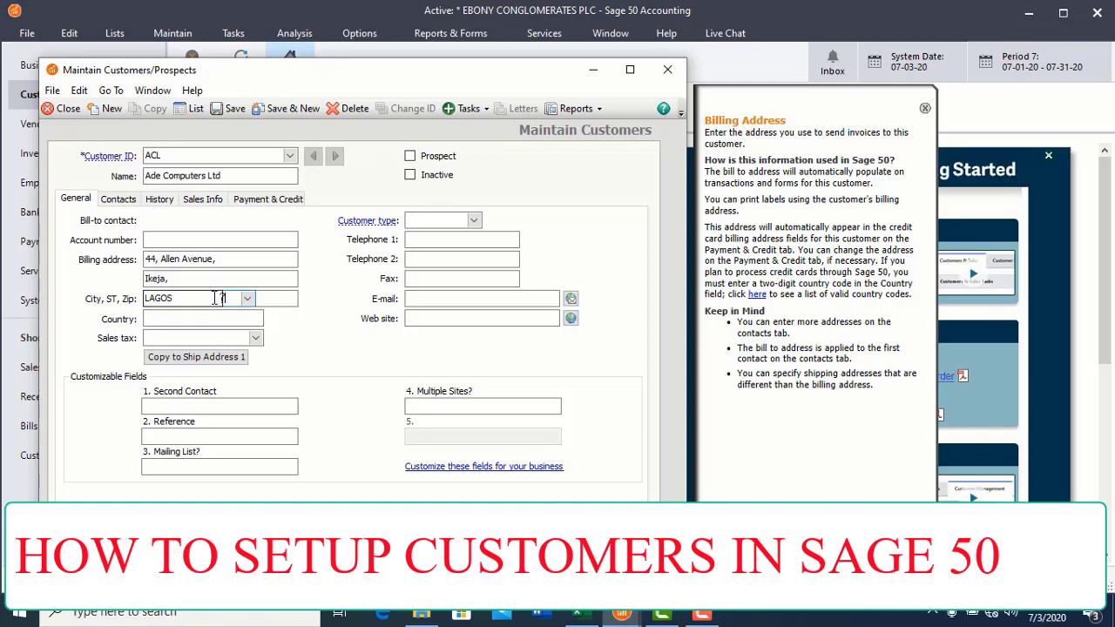
left_click(209, 318)
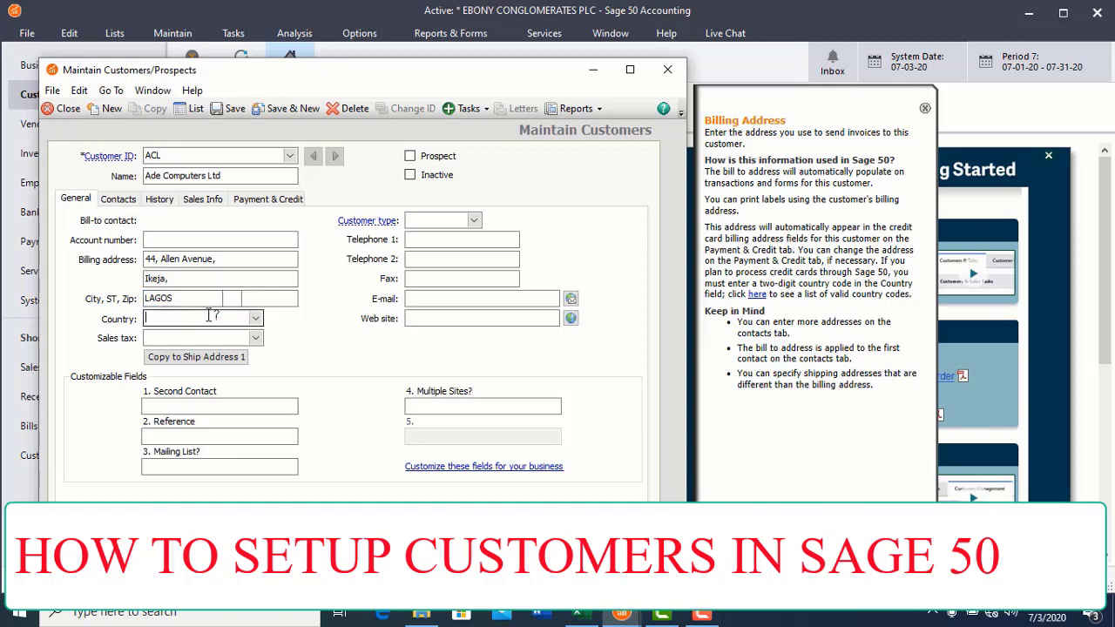
type("NIGERIA")
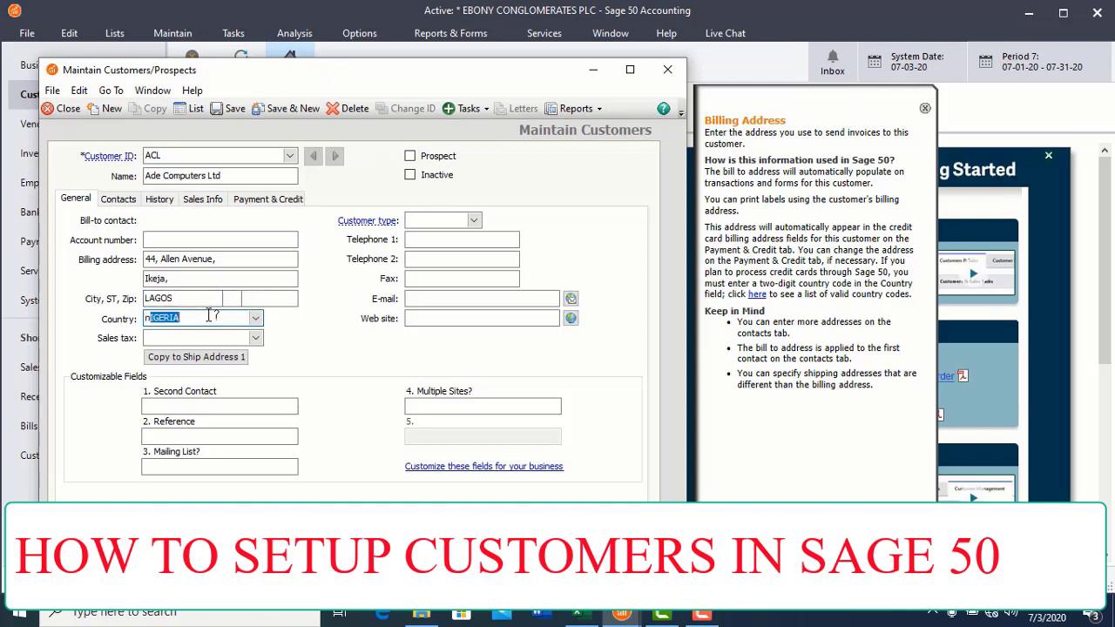
key("Tab")
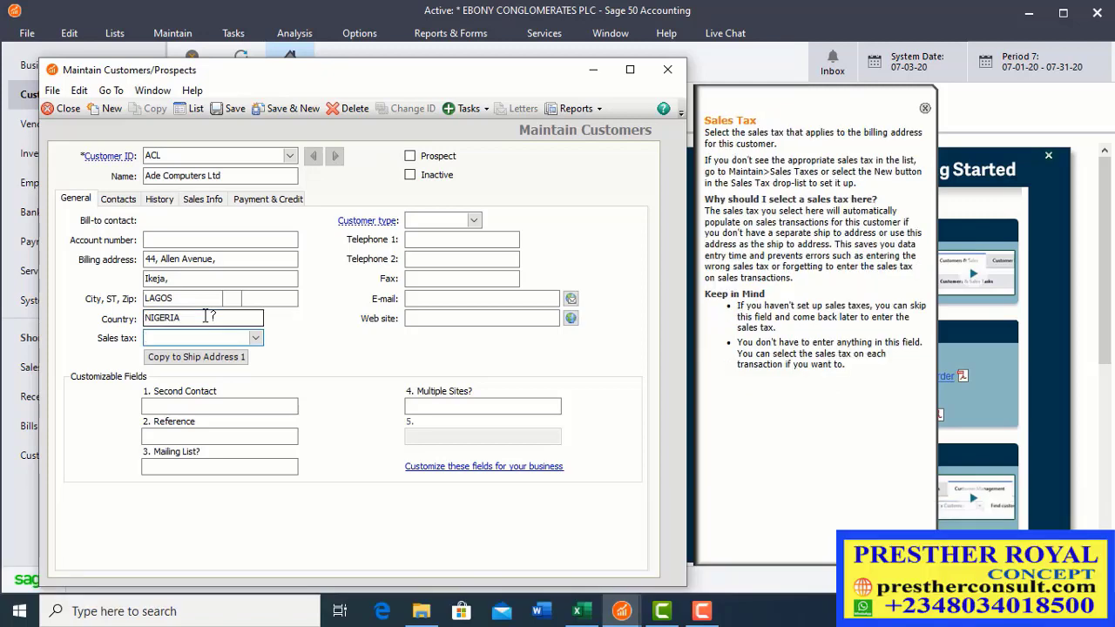
Step: Enter DESK SUP as the customer type, correcting the extra characters typed
left_click(450, 225)
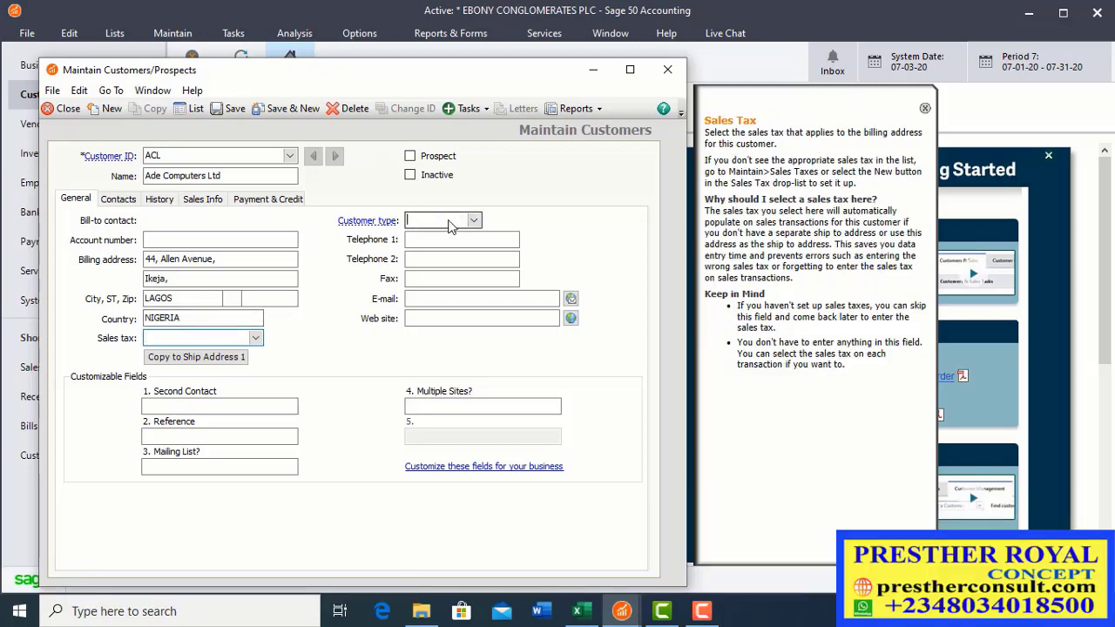
type("DES")
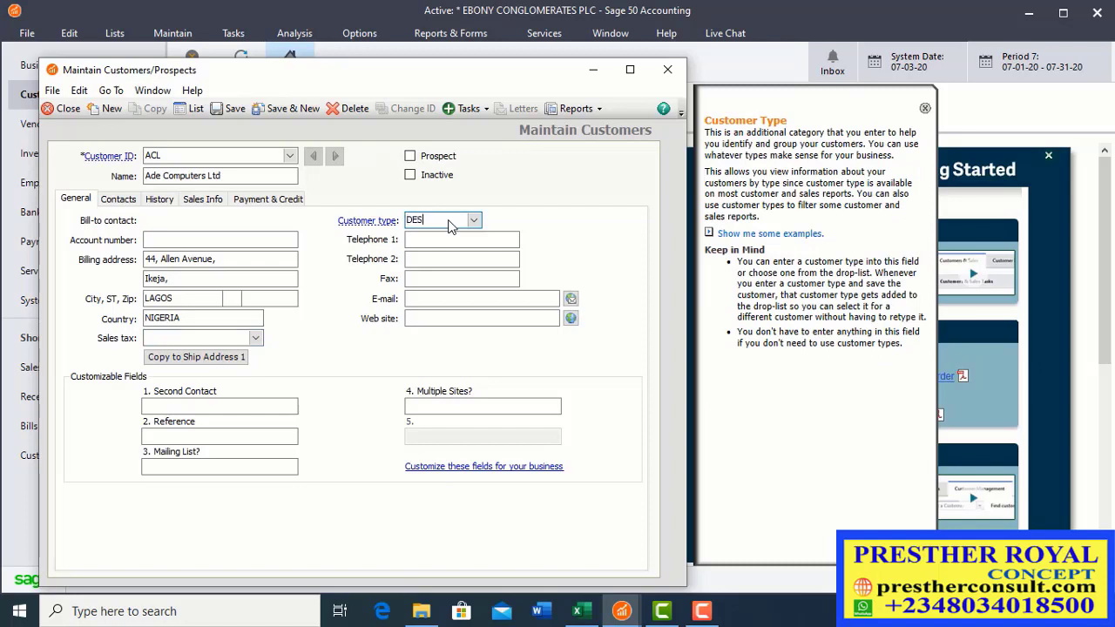
type("K")
type("T")
type("O")
type("P")
key("BackSpace")
key("BackSpace")
type("SU")
key("Delete")
type("P")
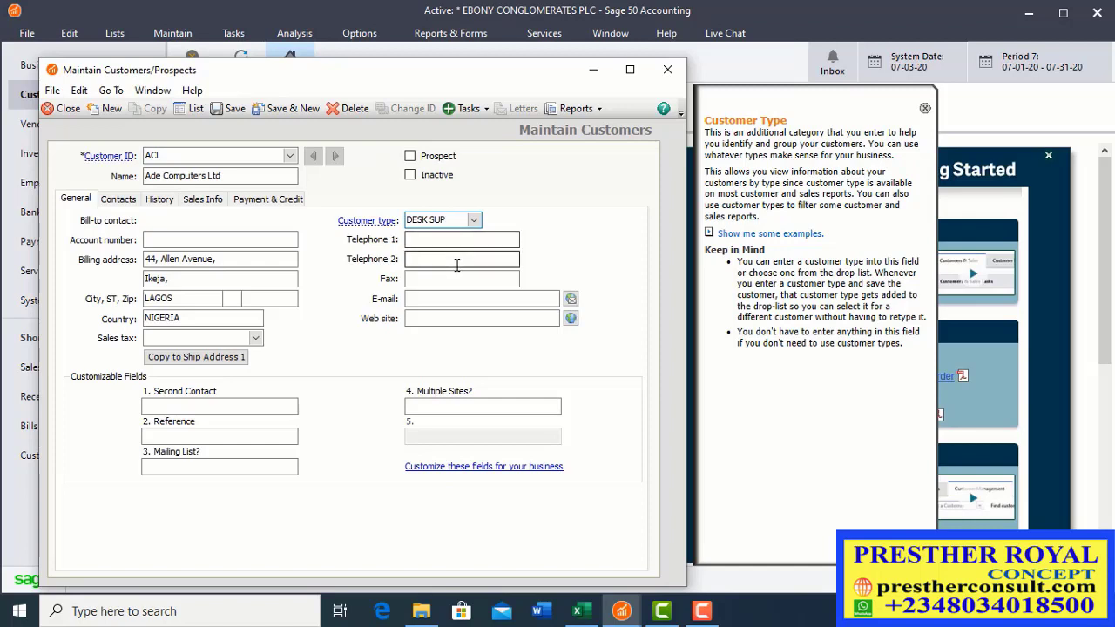
Step: Enter the company's main phone number in Telephone 1
left_click(437, 243)
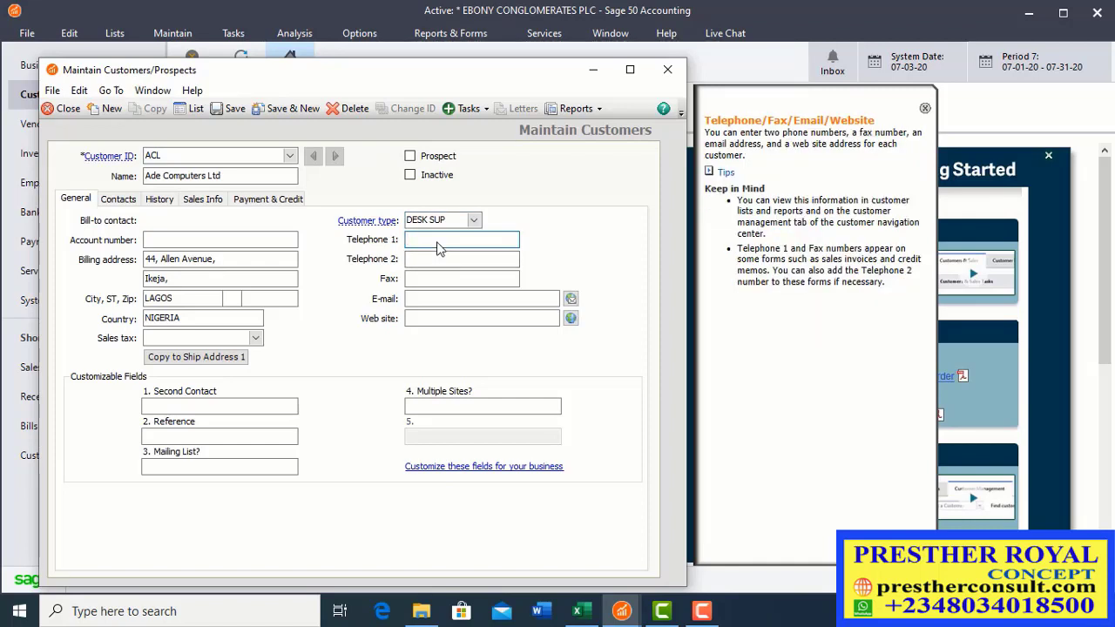
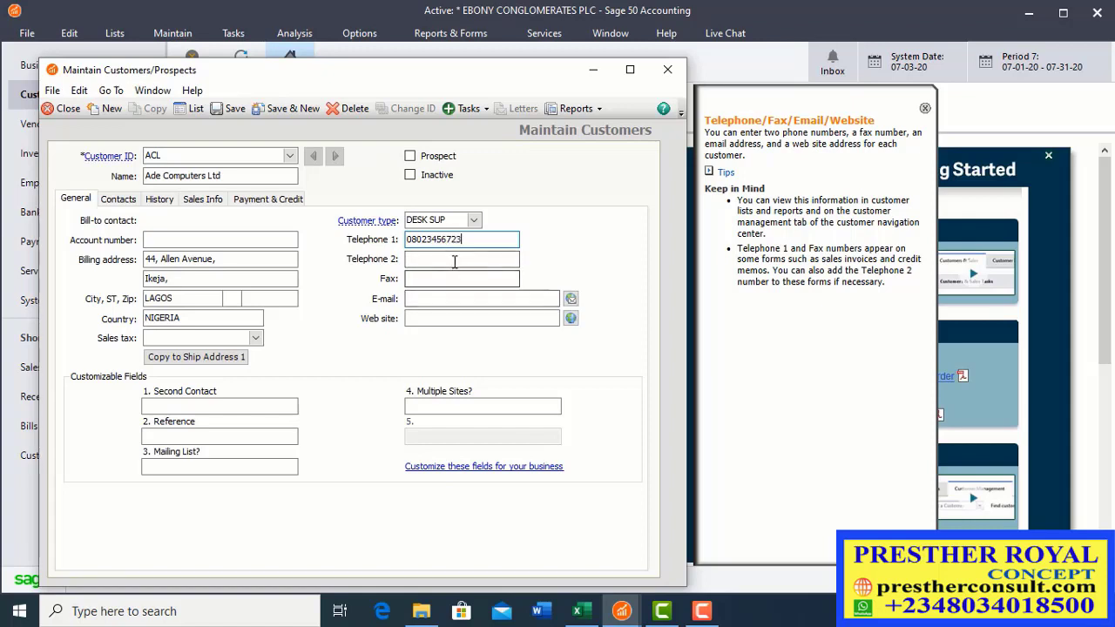
left_click(458, 259)
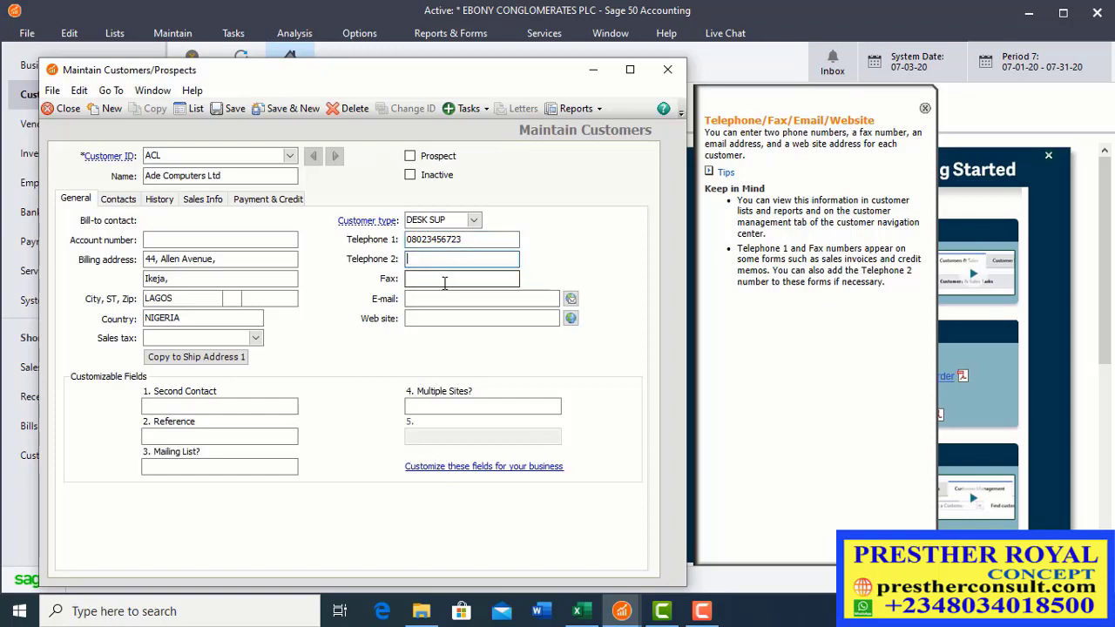
left_click(490, 298)
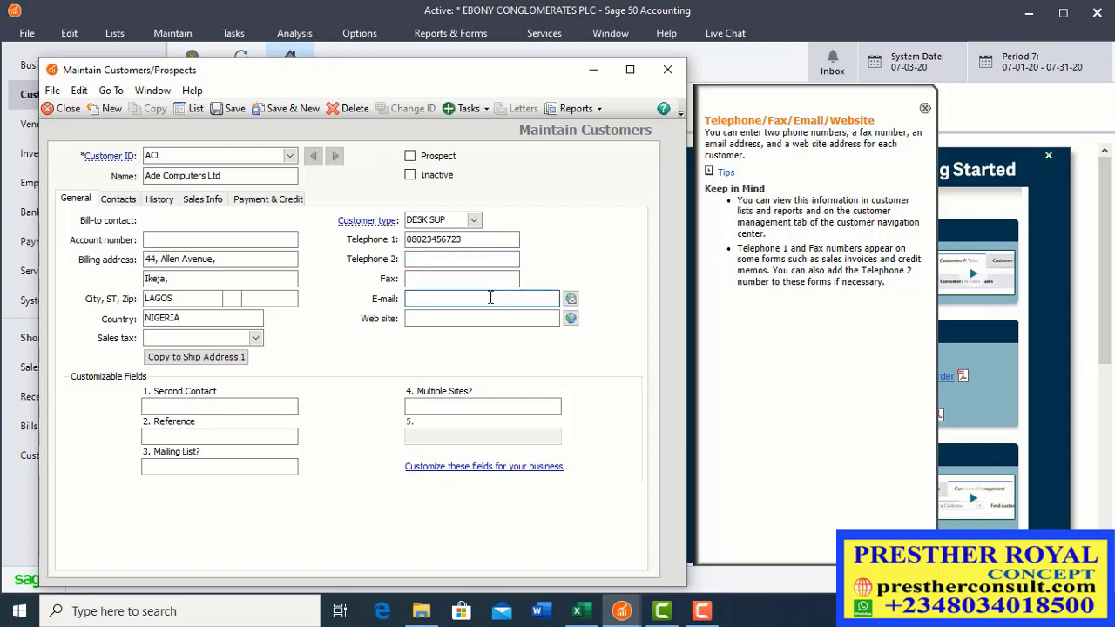
type(".")
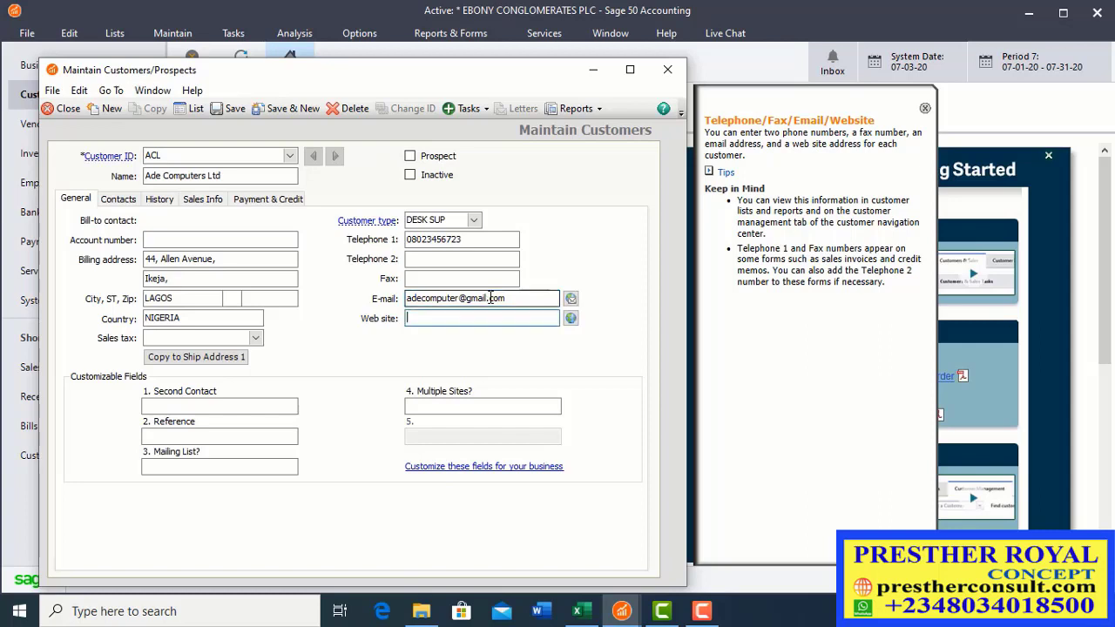
type("www.co")
key("BackSpace")
type("adecomputer.com")
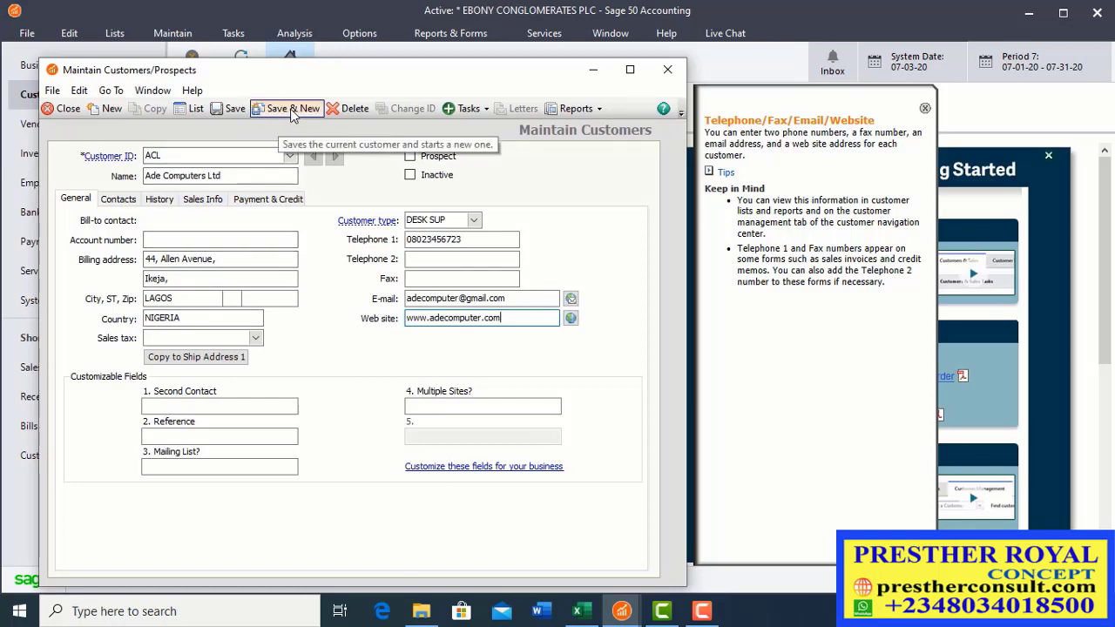
Step: Save the Ade Computers Ltd record with Save & New
left_click(292, 112)
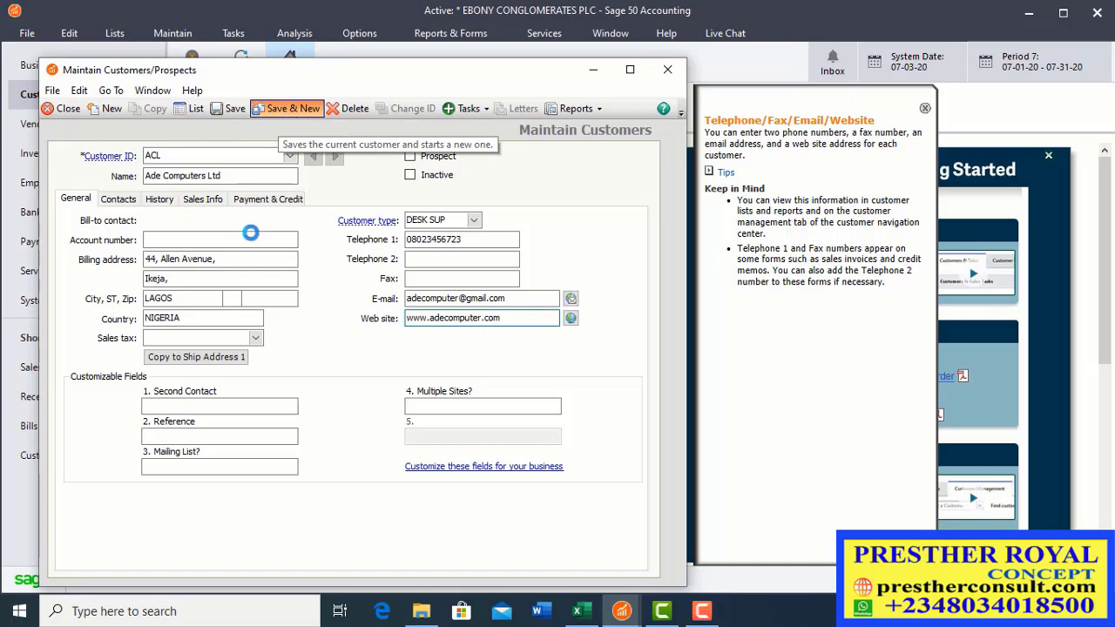